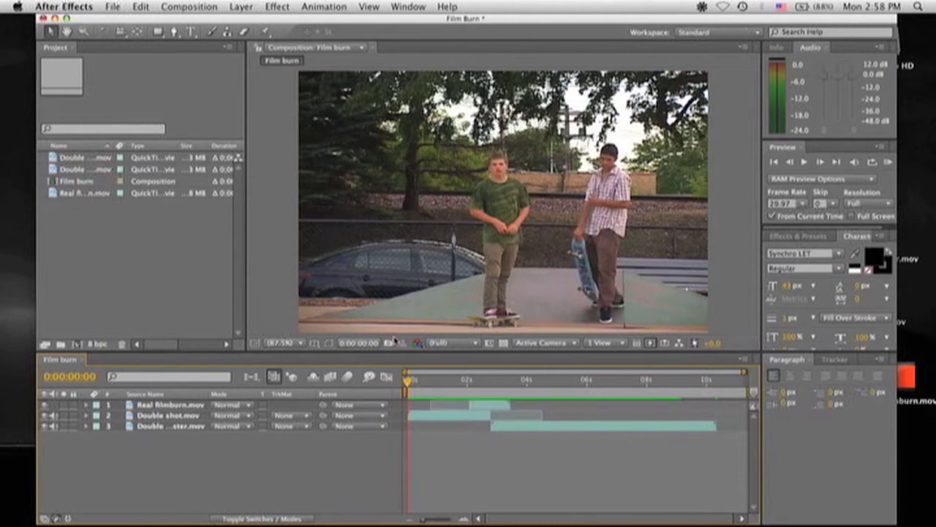
# - Preview the finished film-burn composition, then scrub back to 0:00:04:17
pyautogui.press('space')
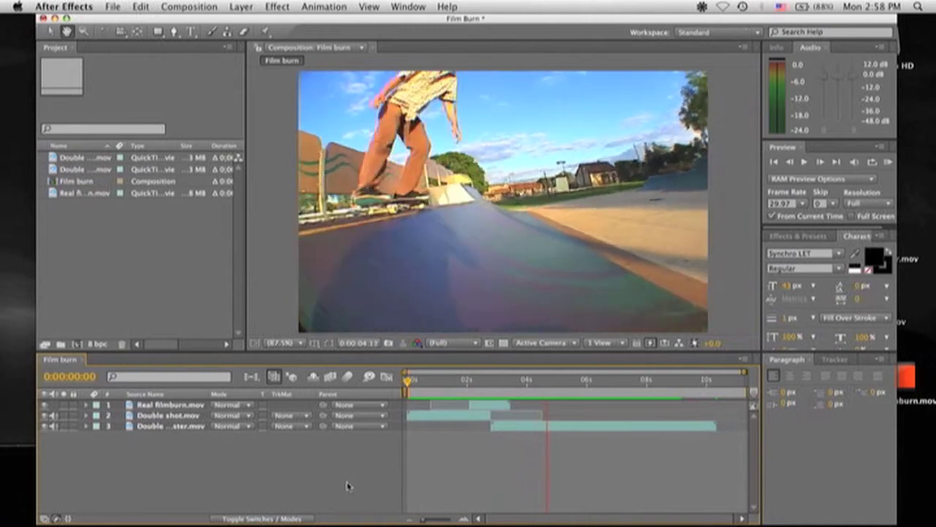
pyautogui.press('space')
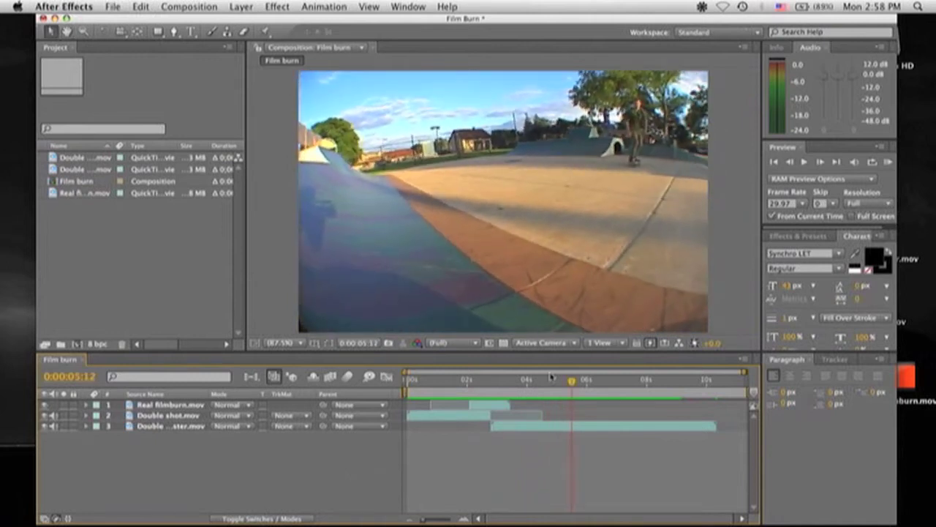
pyautogui.click(580, 381)
pyautogui.moveTo(579, 381); pyautogui.dragTo(549, 381)
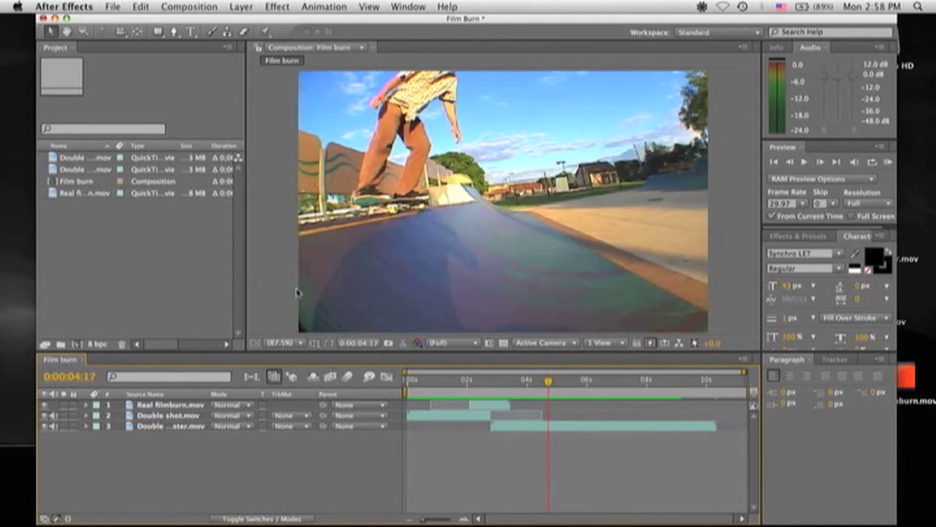
# - Delete all four items from the Project panel
pyautogui.moveTo(121, 220); pyautogui.dragTo(85, 157)
pyautogui.press('Delete')
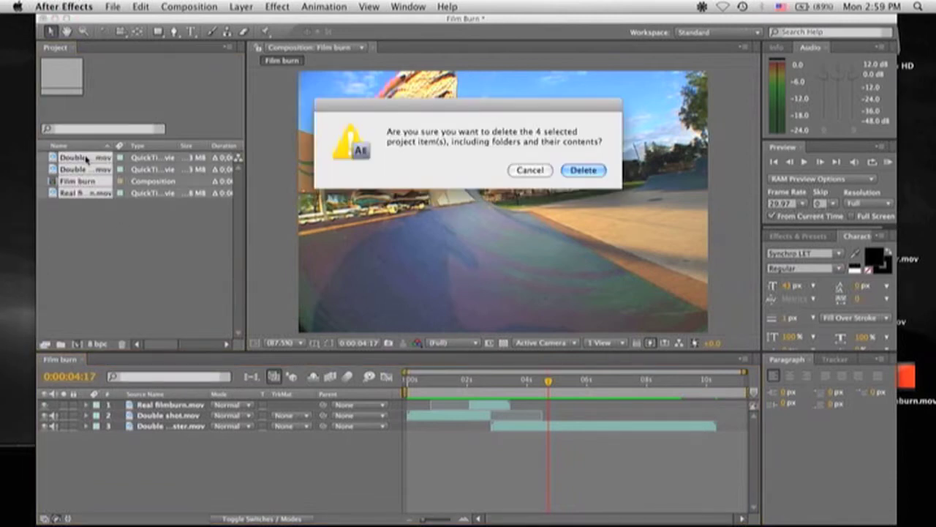
pyautogui.press('Return')
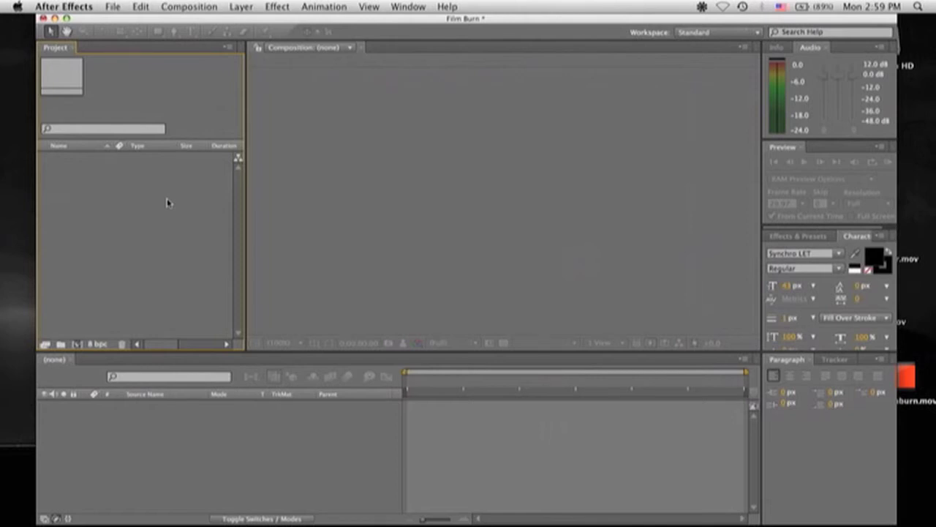
# - Create Comp 1 at 720×480, 24 fps, 0:00:11:08 long
pyautogui.click(214, 6)
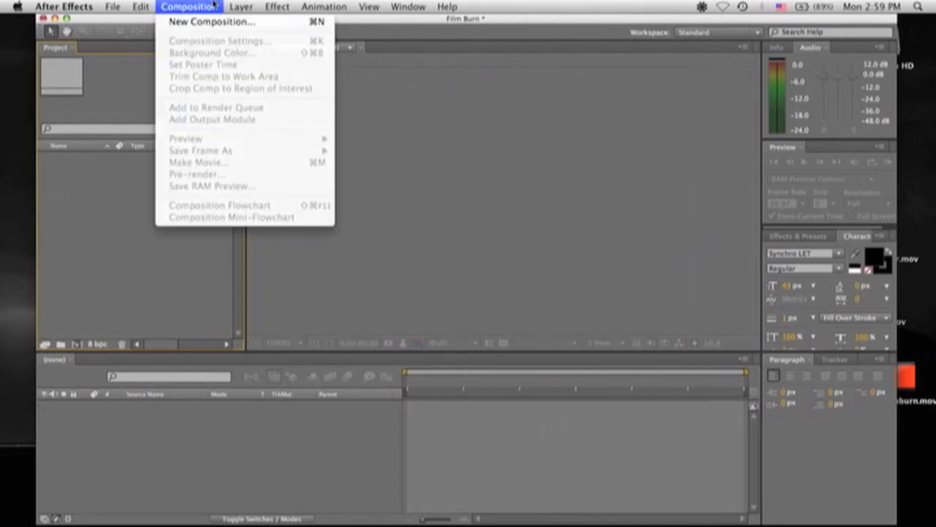
pyautogui.click(218, 22)
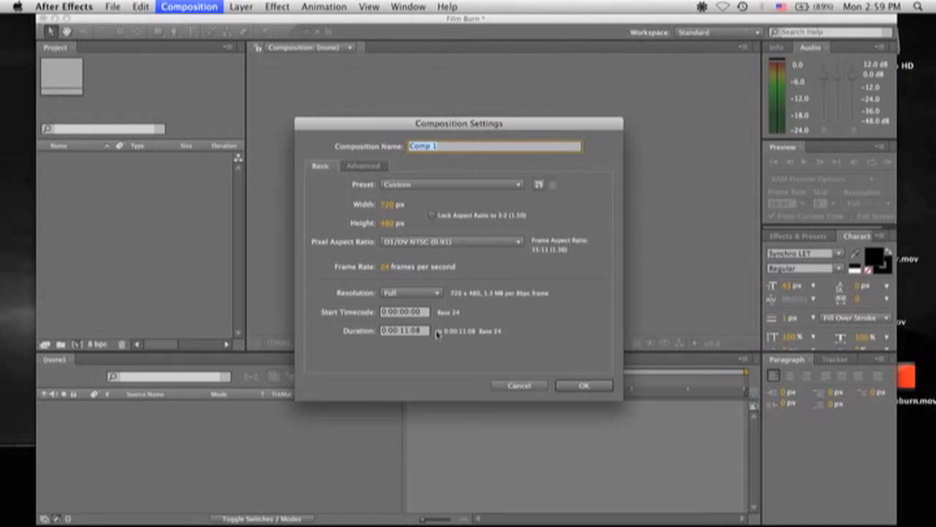
pyautogui.press('Return')
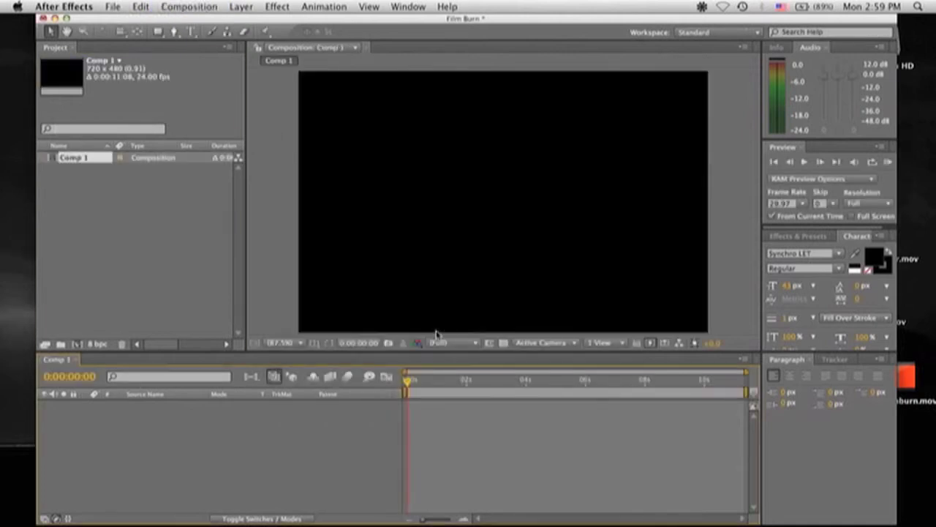
pyautogui.click(209, 6)
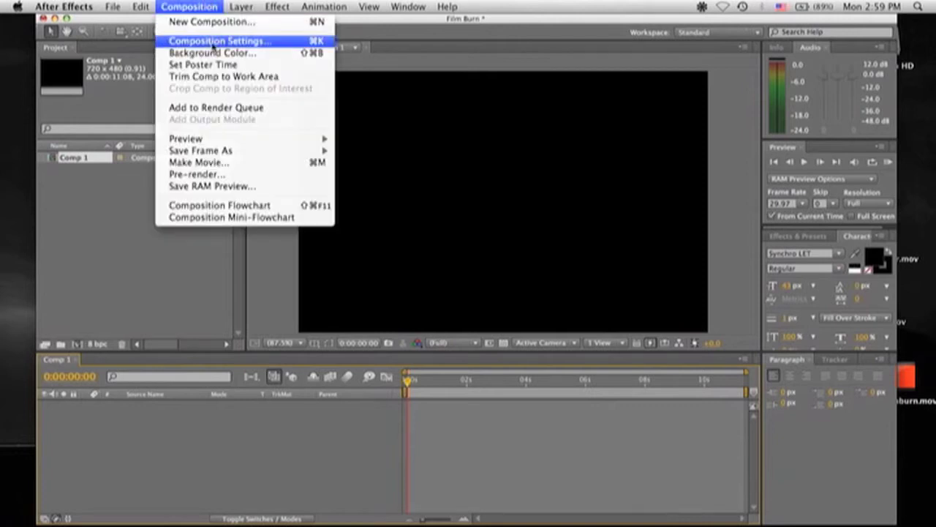
# - Import Double Disaster.mov, Double shot.mov and Real filmburn.mov from the desktop into the project
pyautogui.click(209, 9)
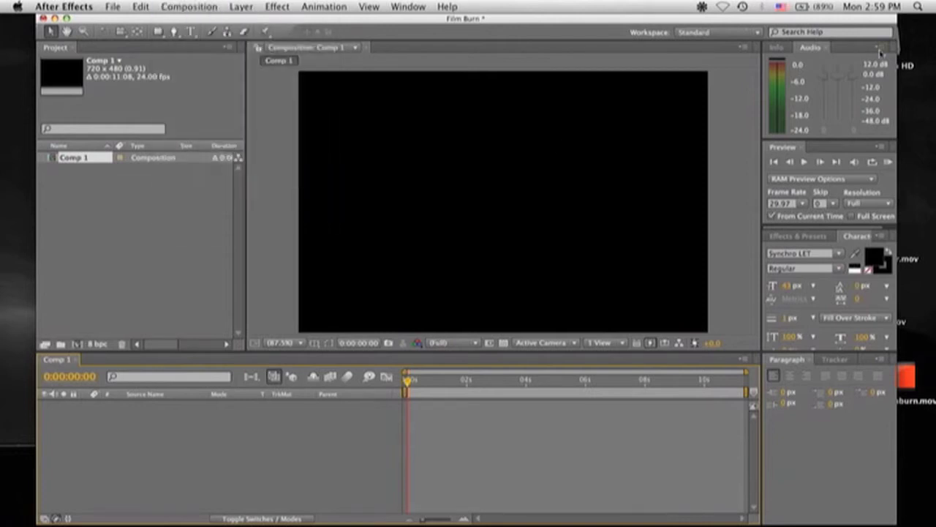
pyautogui.moveTo(883, 16); pyautogui.dragTo(830, 16)
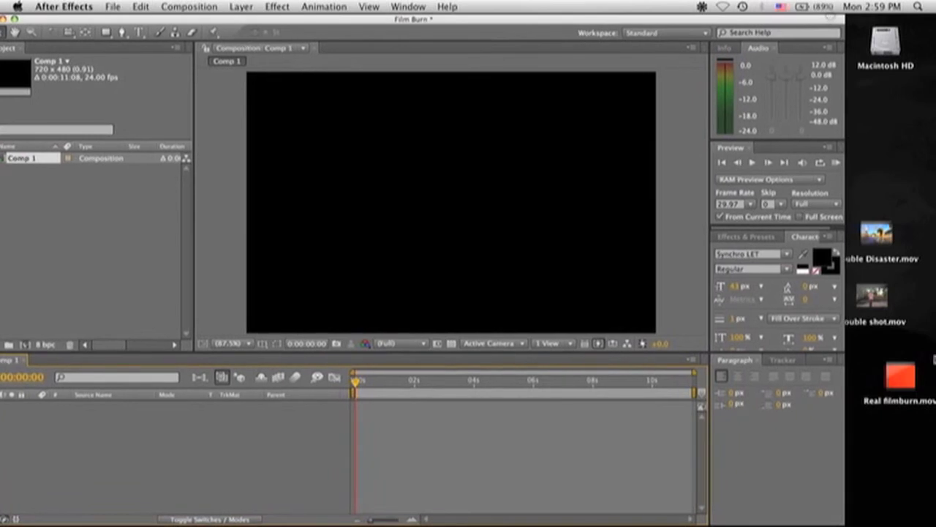
pyautogui.click(903, 205)
pyautogui.moveTo(904, 205); pyautogui.dragTo(891, 194)
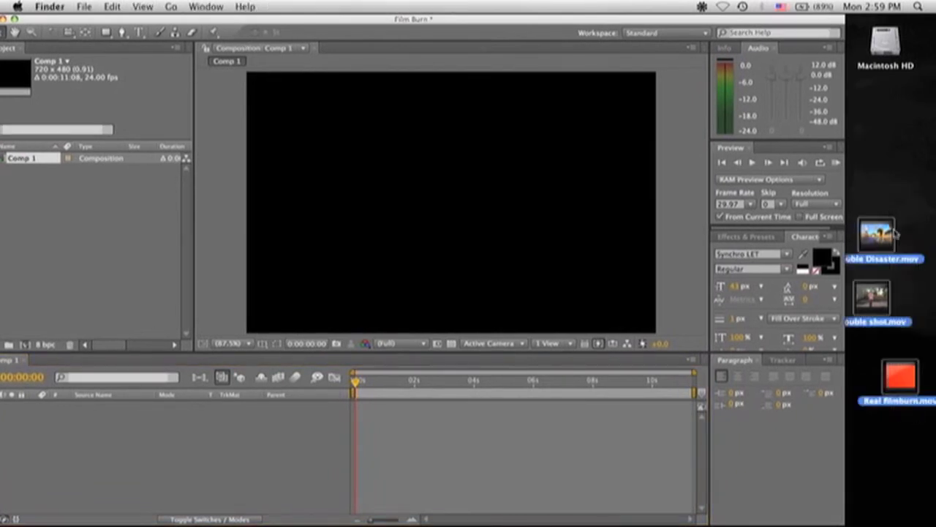
pyautogui.moveTo(538, 330); pyautogui.dragTo(153, 285)
# - Add the three imported clips as layers in Comp 1
pyautogui.moveTo(324, 17); pyautogui.dragTo(381, 5)
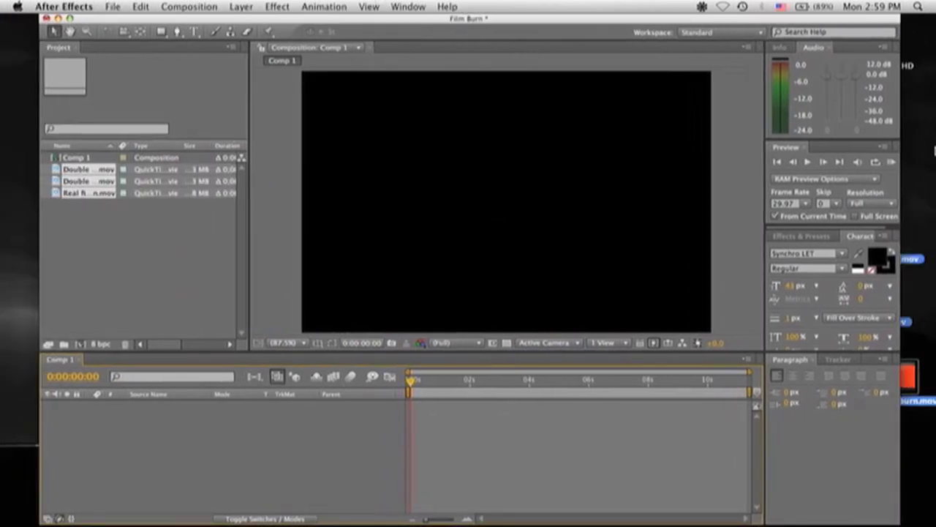
pyautogui.click(185, 234)
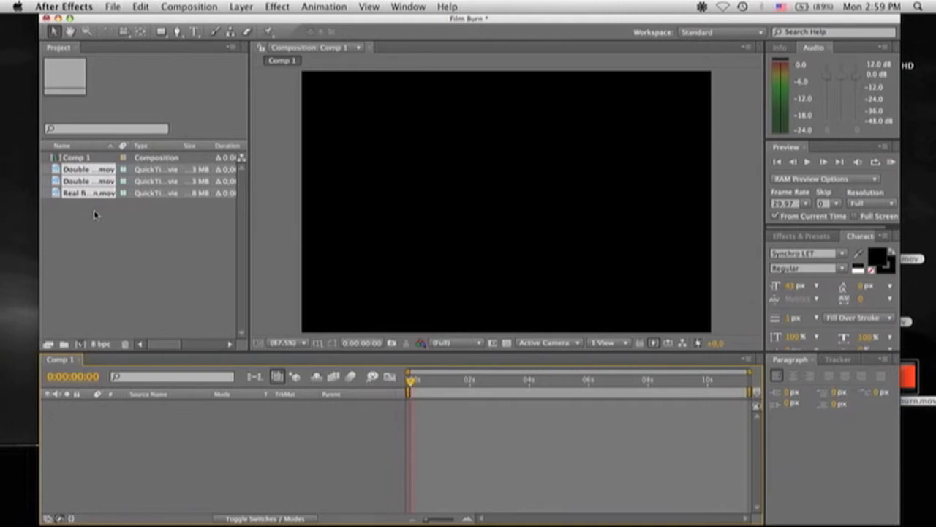
pyautogui.moveTo(95, 212); pyautogui.dragTo(76, 173)
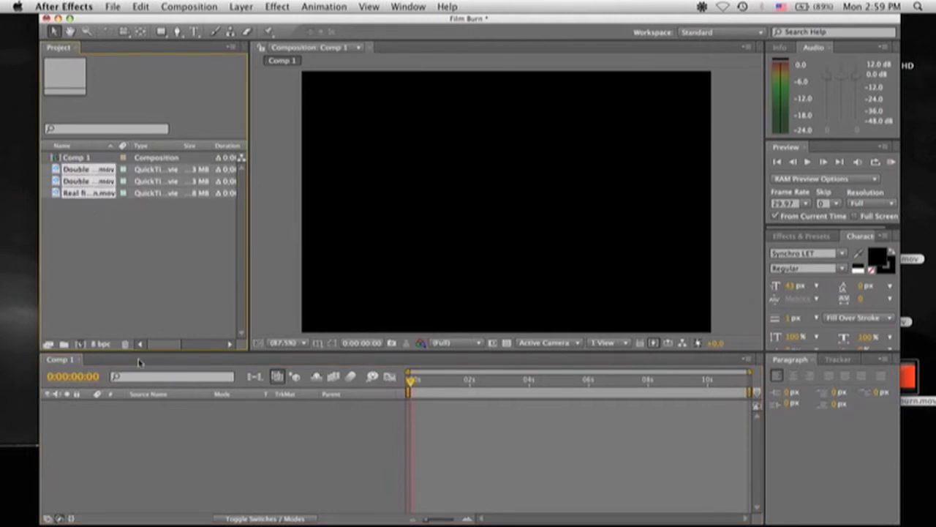
pyautogui.moveTo(139, 363); pyautogui.dragTo(144, 448)
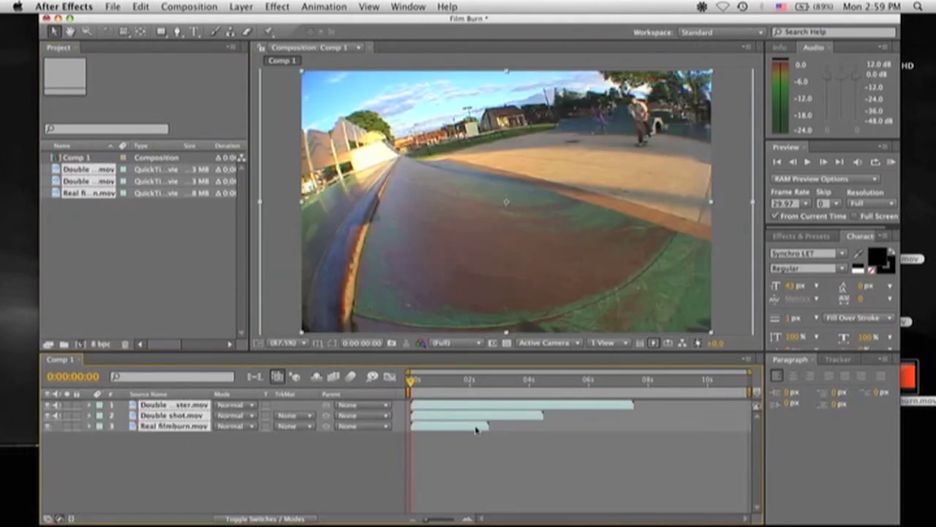
pyautogui.click(473, 445)
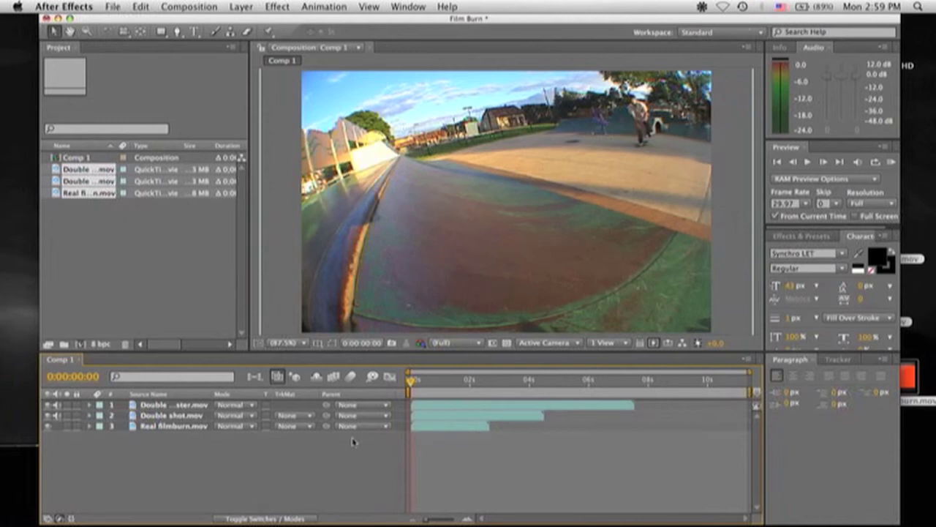
# - Move Real filmburn.mov to the top layer and push it later in time
pyautogui.moveTo(172, 426); pyautogui.dragTo(172, 401)
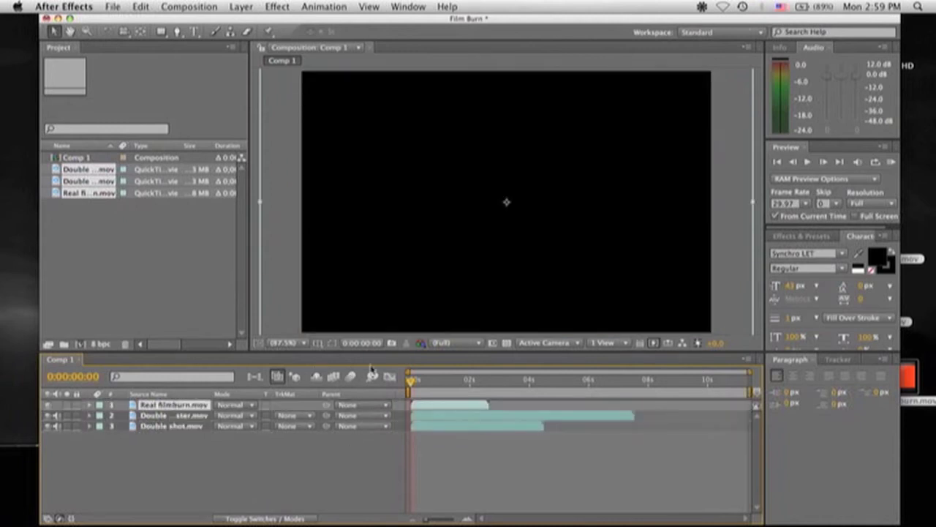
pyautogui.press('space')
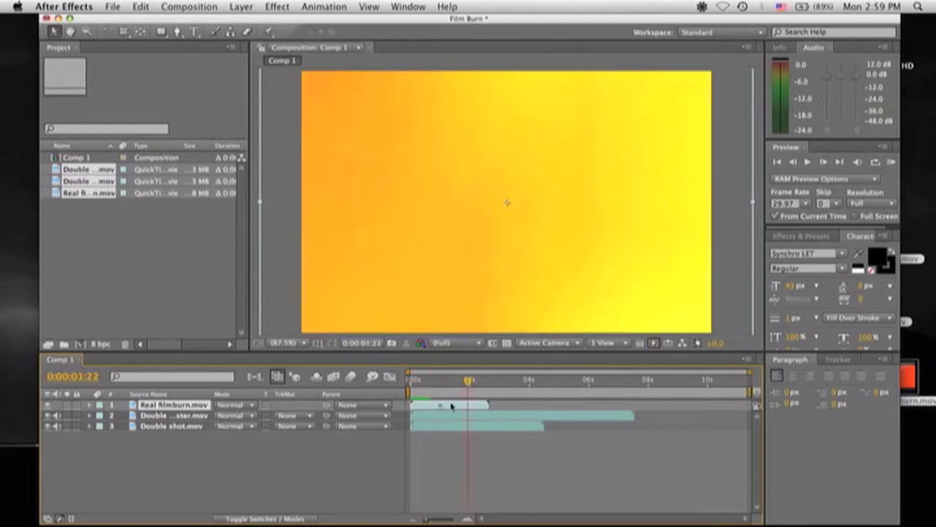
pyautogui.moveTo(446, 406); pyautogui.dragTo(660, 396)
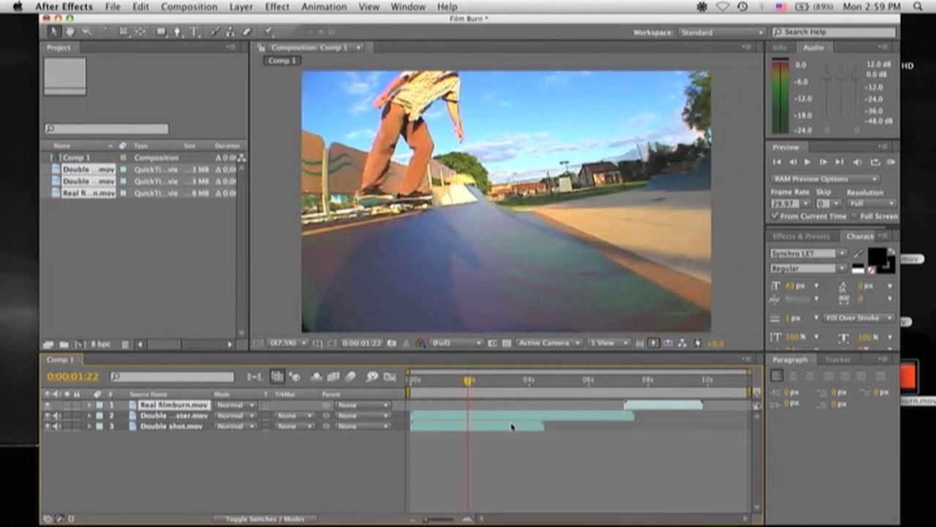
# - Start the other skate clip near 6 seconds and move Double shot.mov up to layer 2
pyautogui.moveTo(512, 417); pyautogui.dragTo(686, 435)
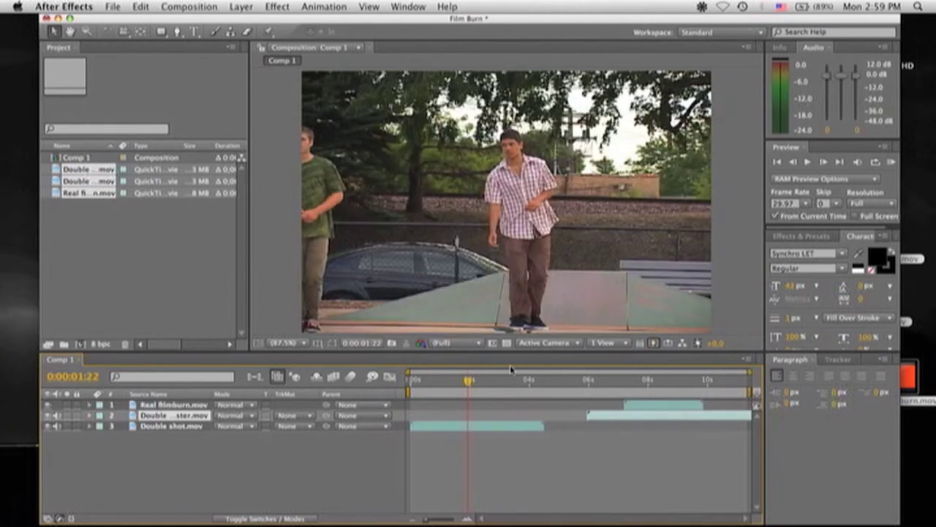
pyautogui.click(508, 428)
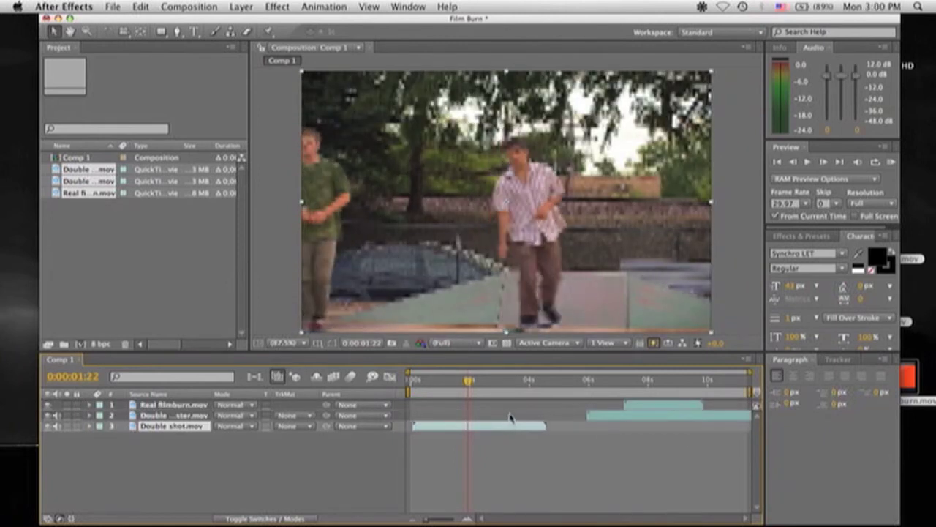
pyautogui.moveTo(135, 432); pyautogui.dragTo(138, 414)
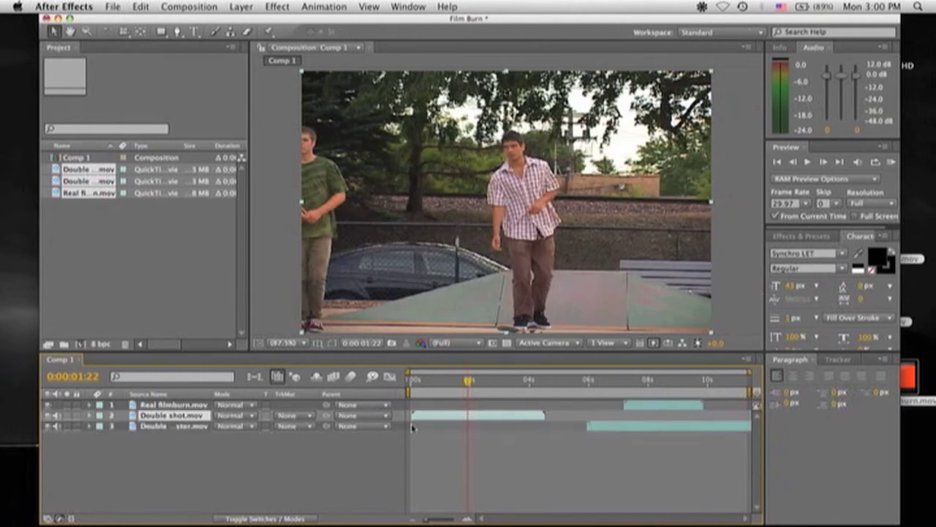
pyautogui.click(439, 381)
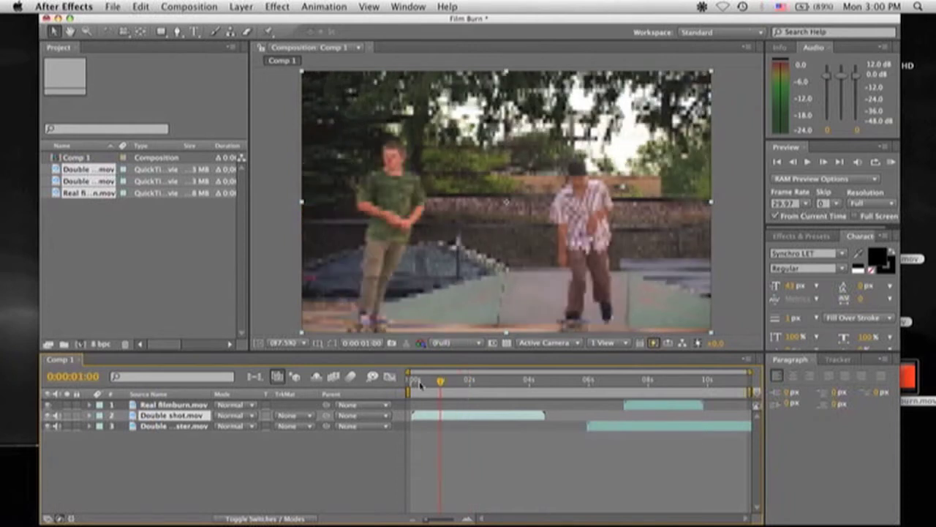
# - Trim Double shot.mov's out-point to 0:00:02:18 and review the cut
pyautogui.moveTo(444, 389); pyautogui.dragTo(492, 388)
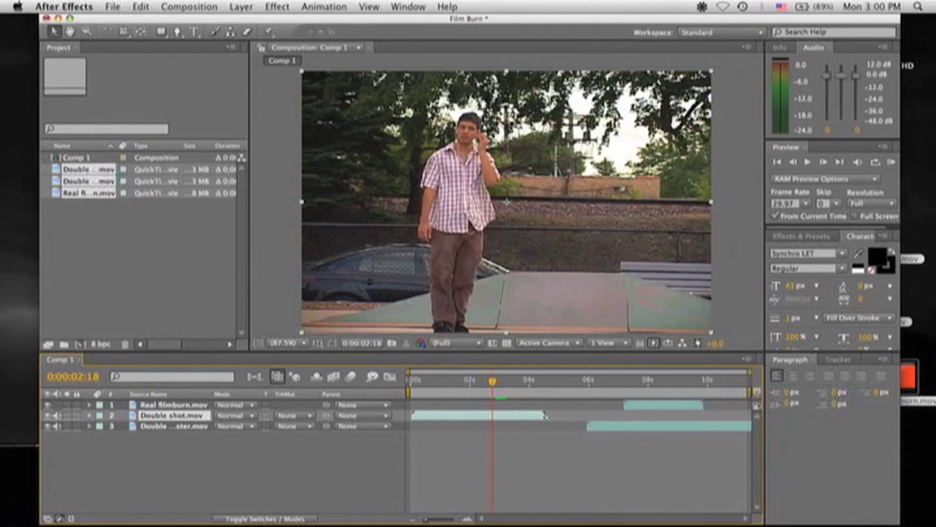
pyautogui.moveTo(541, 415); pyautogui.dragTo(493, 415)
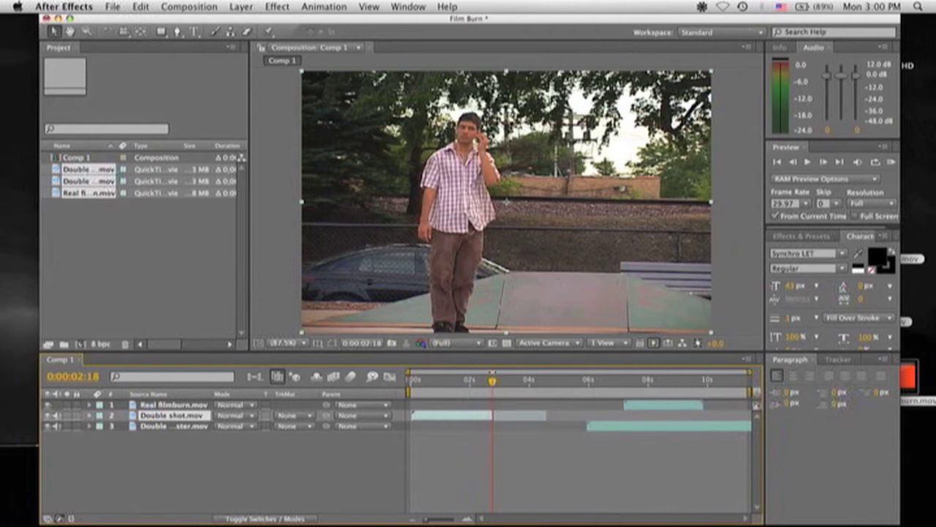
pyautogui.moveTo(473, 379); pyautogui.dragTo(505, 379)
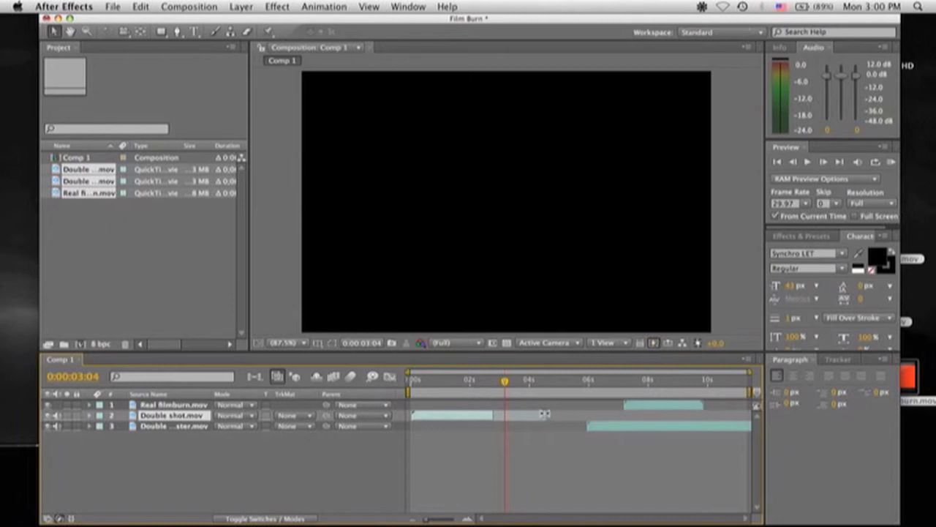
pyautogui.click(659, 407)
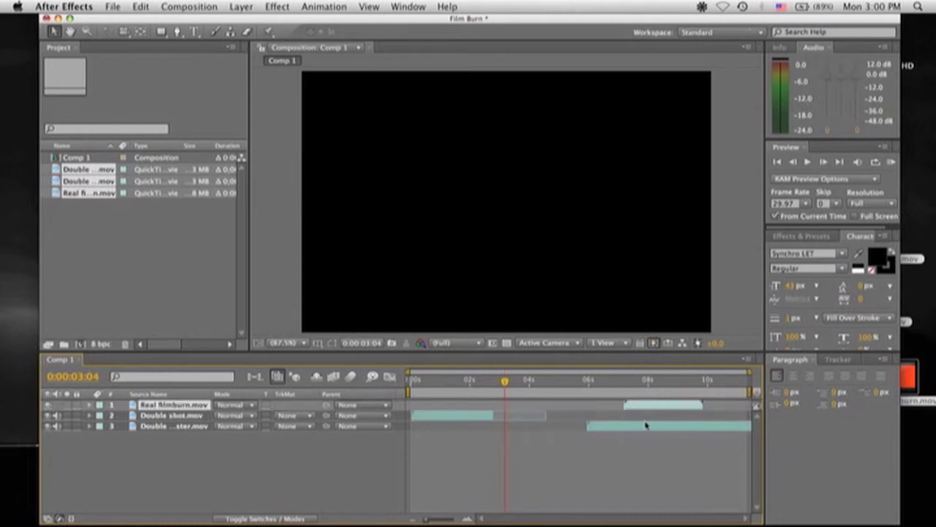
# - Slide Double Disaster.mov to begin at the 0:00:02:18 cut; move Real filmburn.mov earlier toward it
pyautogui.click(498, 382)
pyautogui.moveTo(496, 381); pyautogui.dragTo(493, 382)
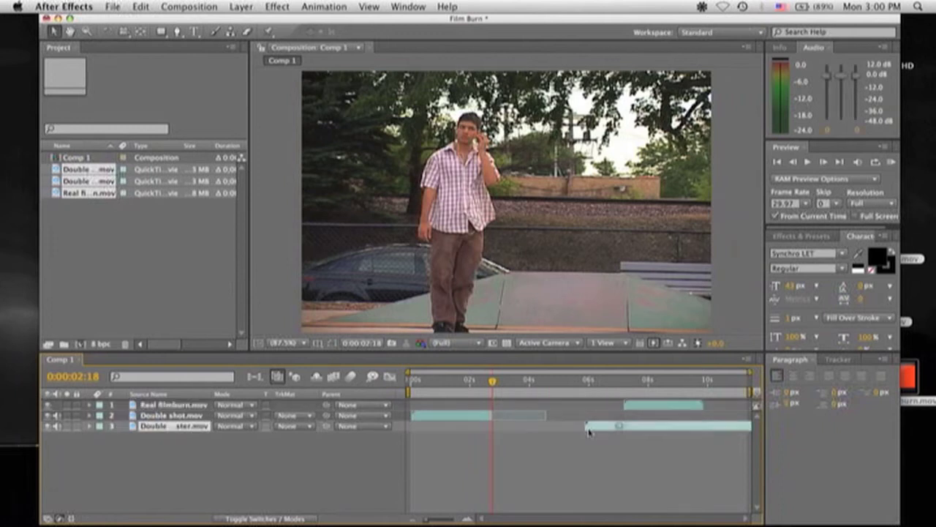
pyautogui.moveTo(590, 430); pyautogui.dragTo(525, 432)
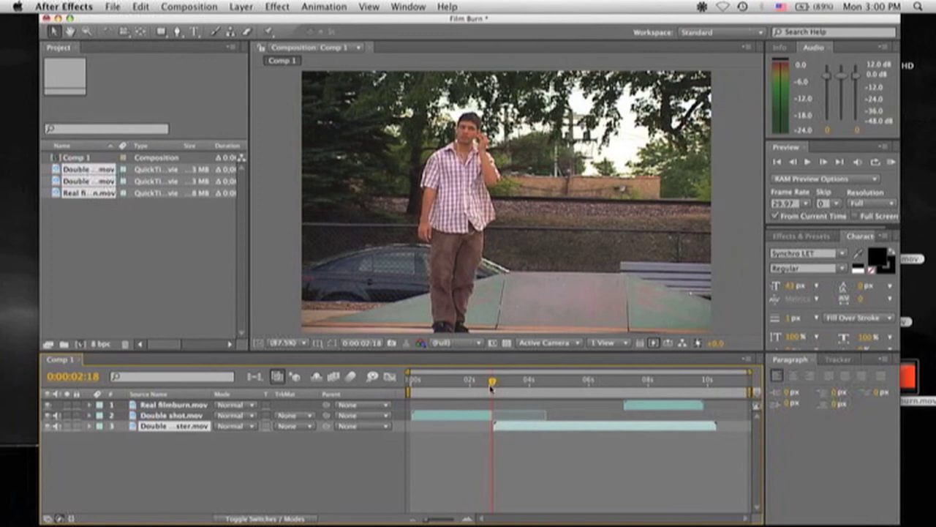
pyautogui.moveTo(490, 388); pyautogui.dragTo(500, 388)
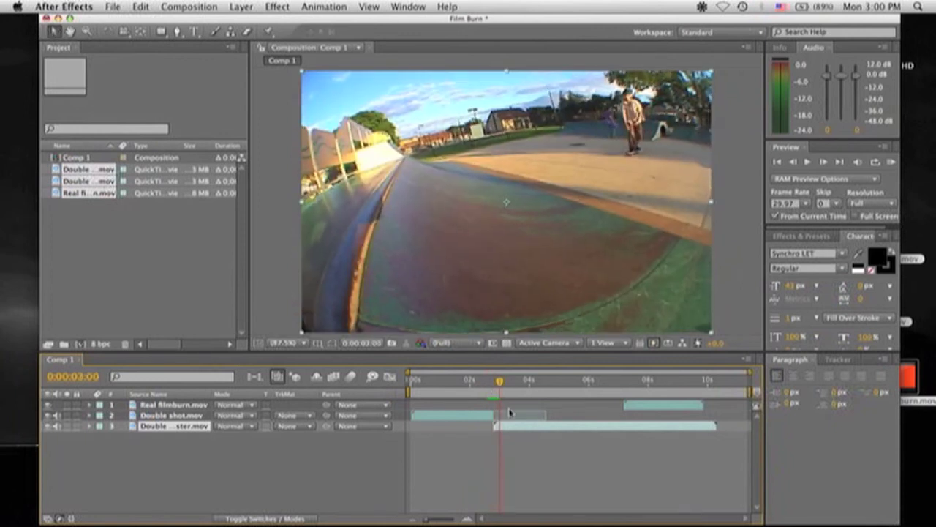
pyautogui.moveTo(508, 427); pyautogui.dragTo(510, 427)
pyautogui.moveTo(499, 380)
pyautogui.mouseDown()
pyautogui.moveTo(490, 380)
pyautogui.moveTo(503, 380)
pyautogui.mouseUp()
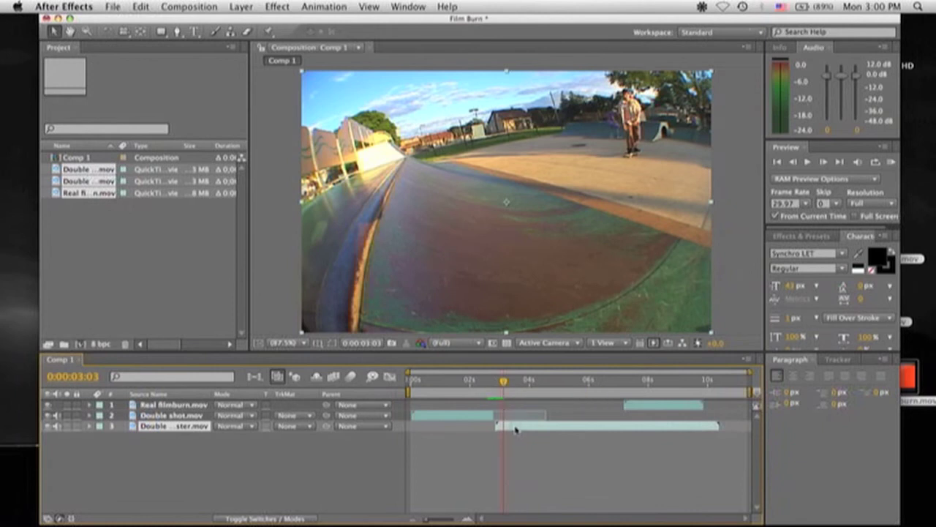
pyautogui.moveTo(516, 430); pyautogui.dragTo(513, 429)
pyautogui.moveTo(486, 379); pyautogui.dragTo(505, 380)
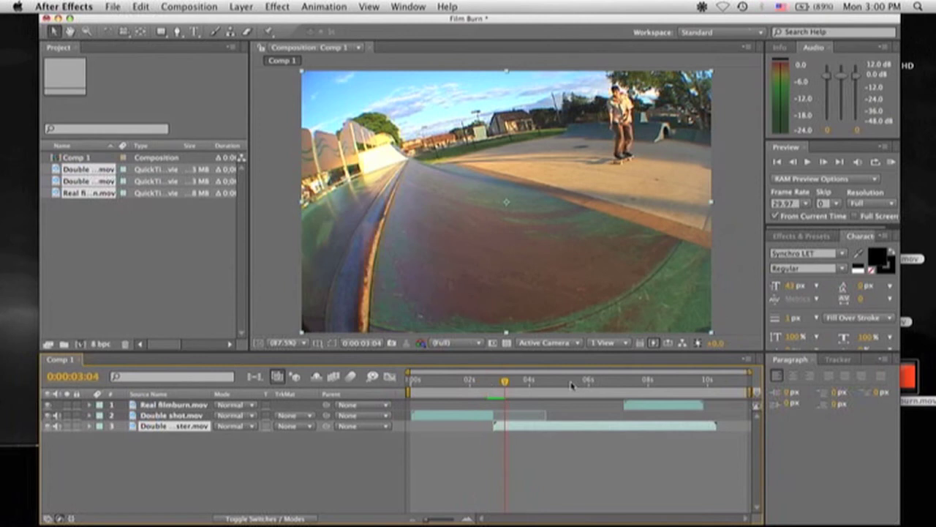
pyautogui.moveTo(646, 408); pyautogui.dragTo(532, 392)
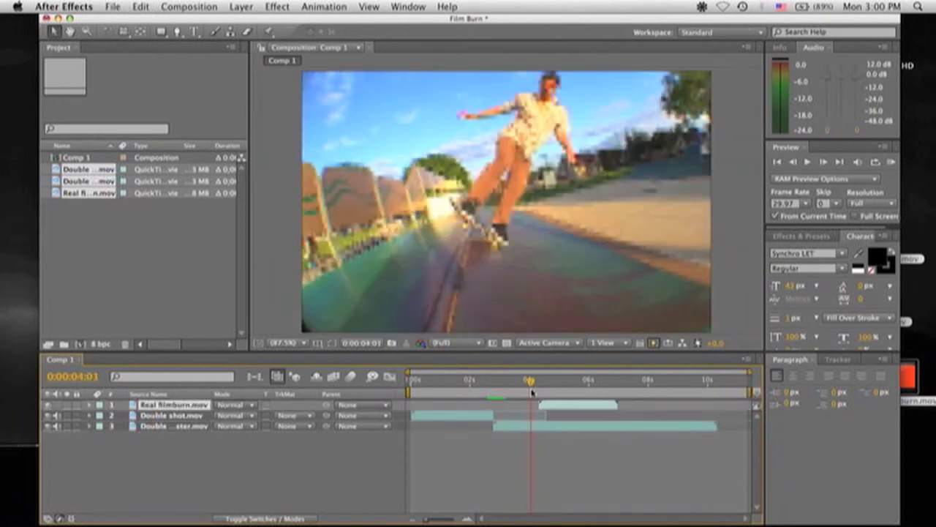
# - Trim Real filmburn.mov's in-point to where the burn turns red
pyautogui.press('space')
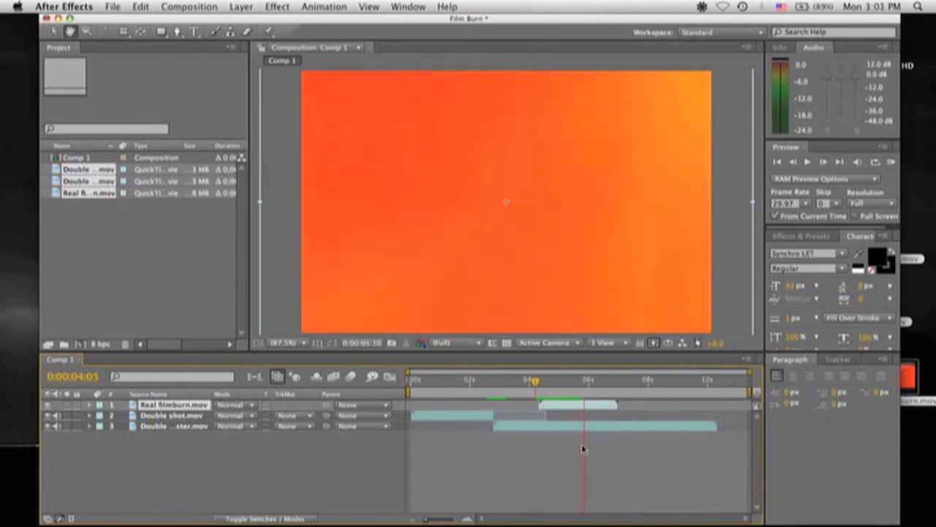
pyautogui.press('space')
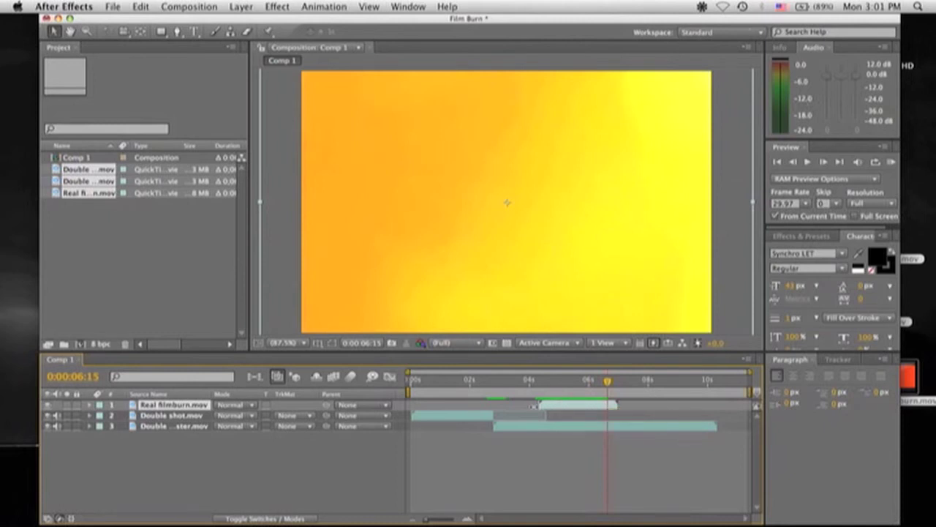
pyautogui.click(565, 388)
pyautogui.moveTo(566, 390); pyautogui.dragTo(578, 391)
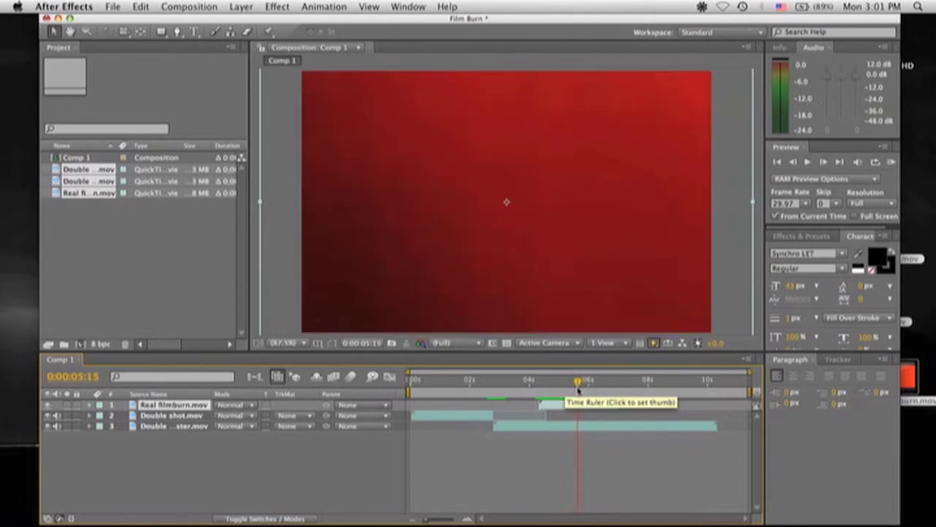
pyautogui.moveTo(559, 389)
pyautogui.mouseDown()
pyautogui.moveTo(545, 388)
pyautogui.moveTo(579, 390)
pyautogui.mouseUp()
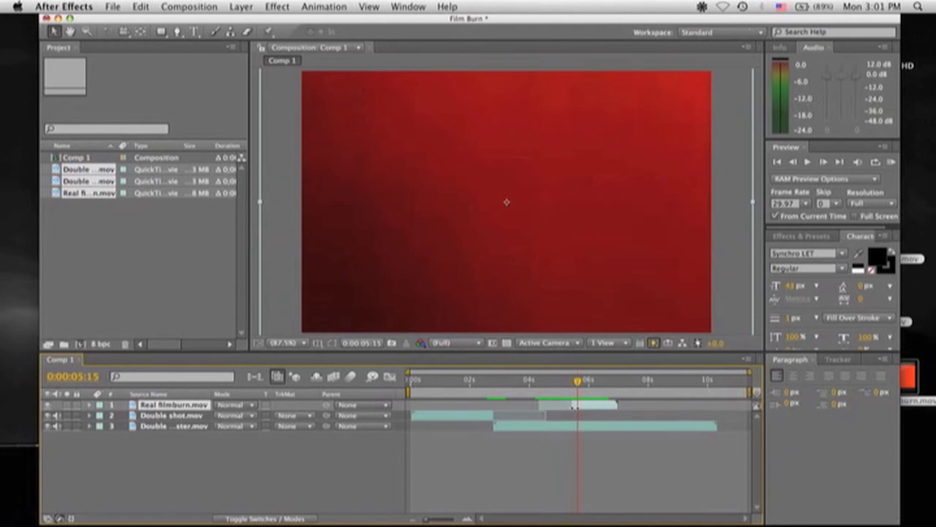
pyautogui.hotkey('alt', '[')
# - Place the trimmed burn over the 0:00:02:18 cut, nudging it one frame earlier
pyautogui.moveTo(598, 404); pyautogui.dragTo(495, 408)
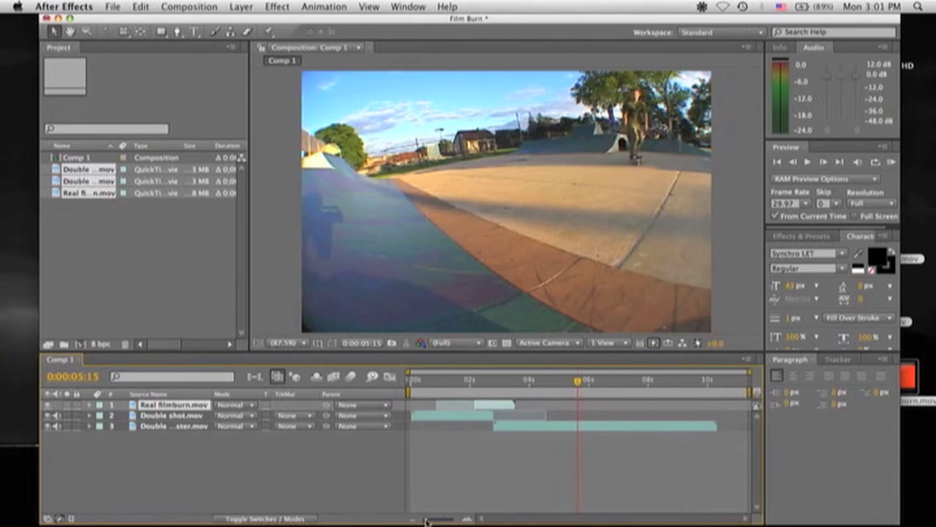
pyautogui.moveTo(427, 521); pyautogui.dragTo(439, 520)
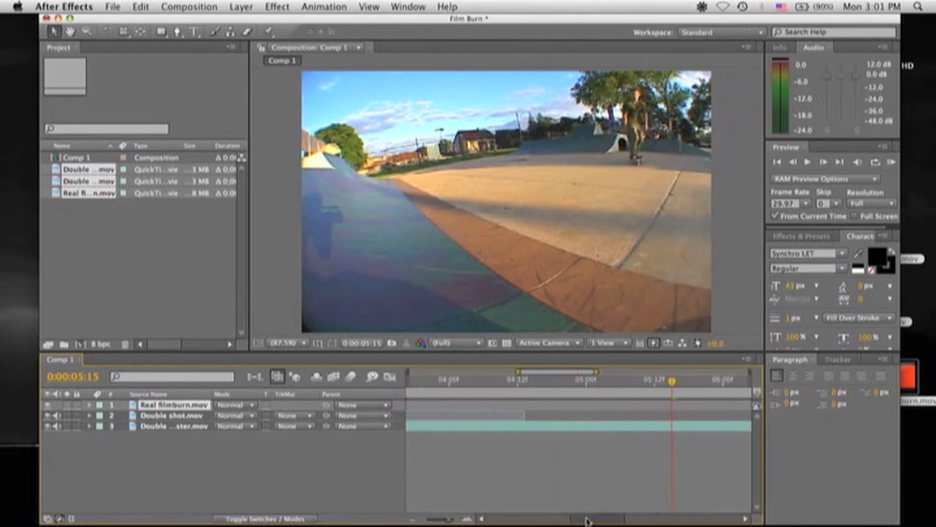
pyautogui.moveTo(586, 520); pyautogui.dragTo(533, 521)
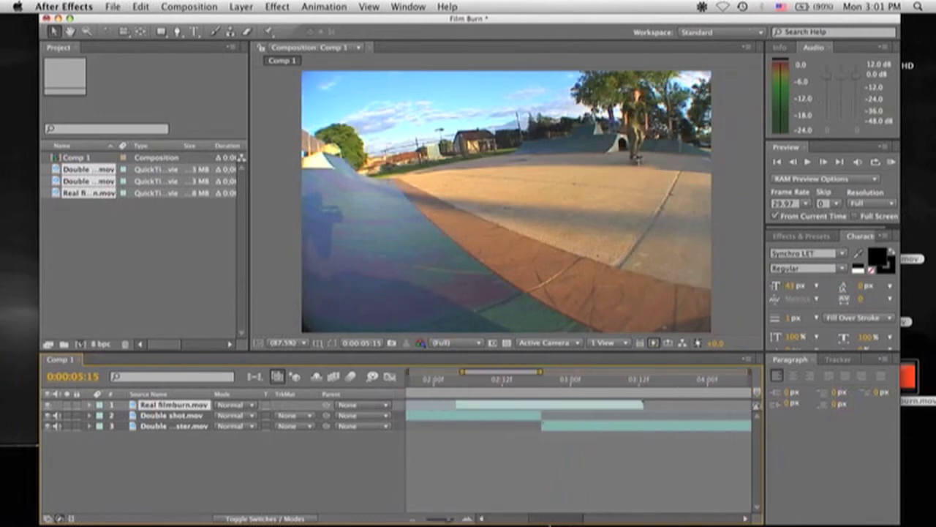
pyautogui.moveTo(548, 406); pyautogui.dragTo(543, 406)
pyautogui.click(554, 381)
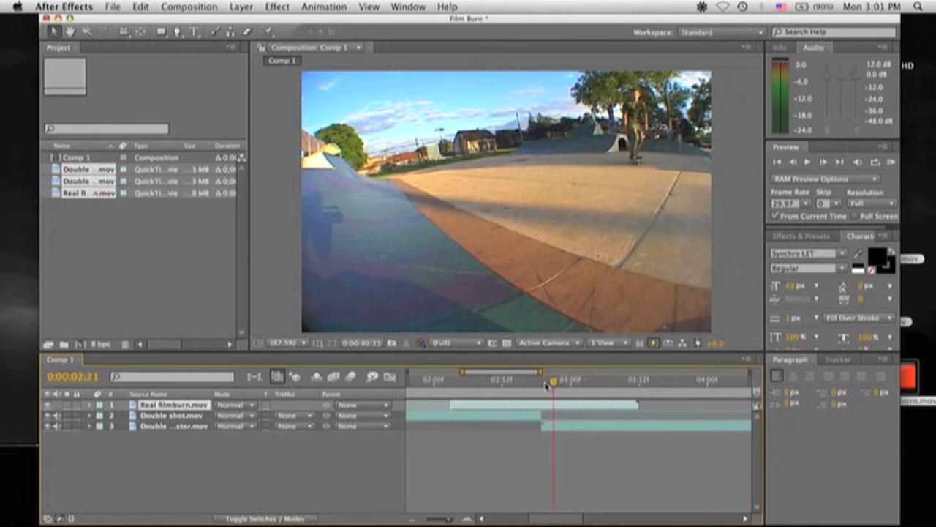
pyautogui.click(542, 381)
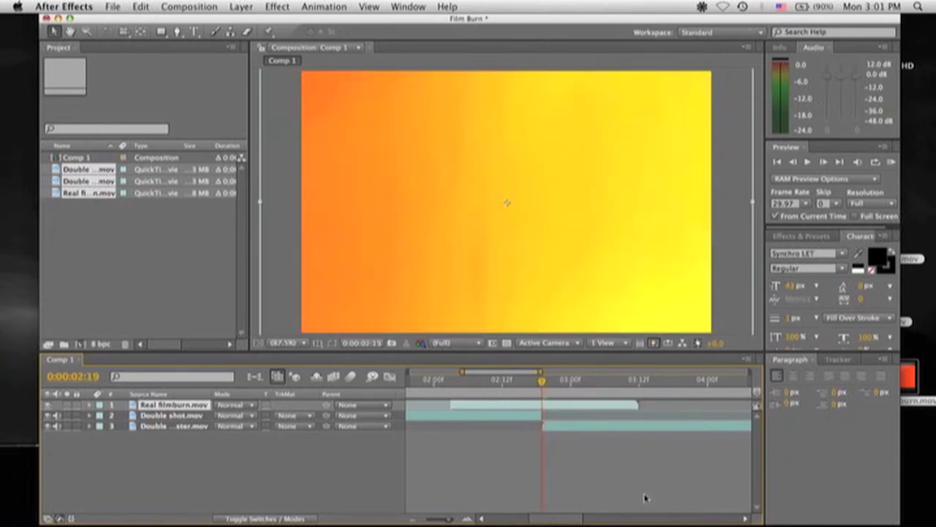
# - Set a starting Opacity keyframe on Real filmburn.mov at 0:00:02:19
pyautogui.click(90, 405)
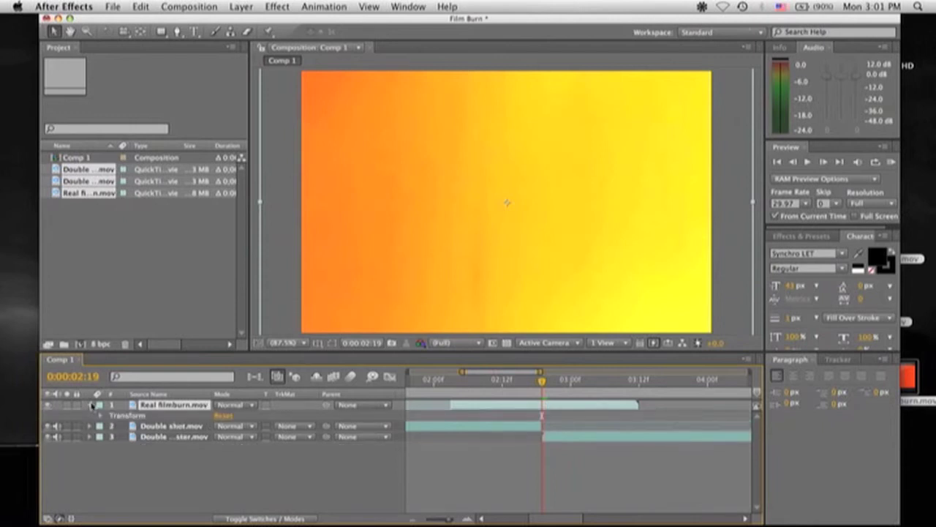
pyautogui.click(101, 415)
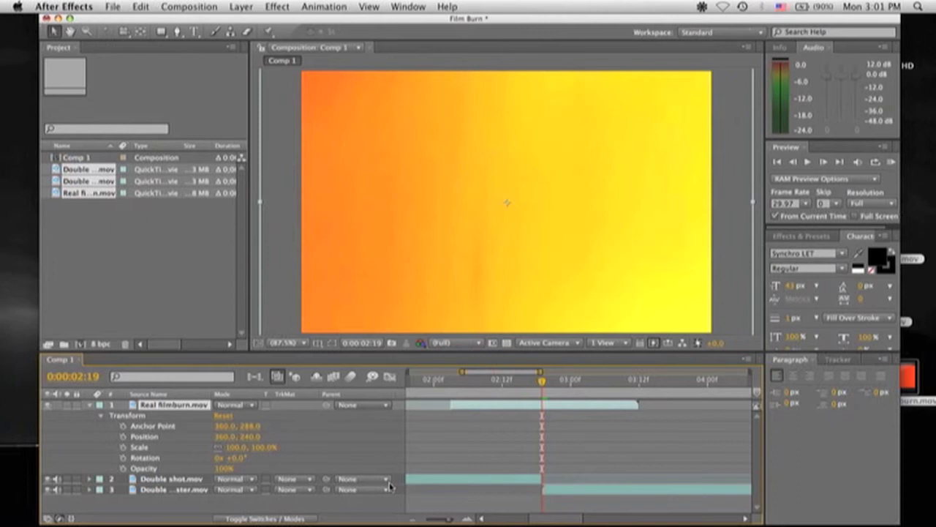
pyautogui.click(123, 467)
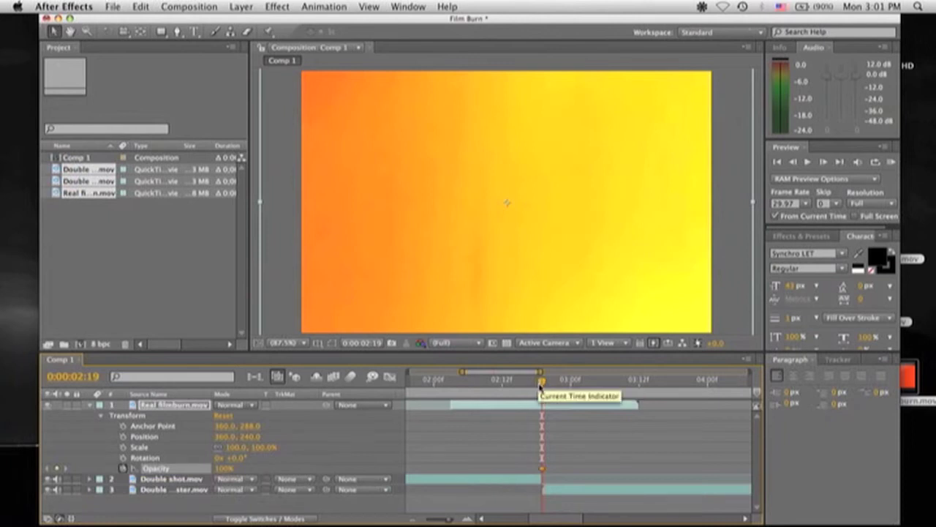
# - Add a 0% Opacity keyframe at 0:00:02:03 so the burn fades in
pyautogui.moveTo(532, 387); pyautogui.dragTo(450, 397)
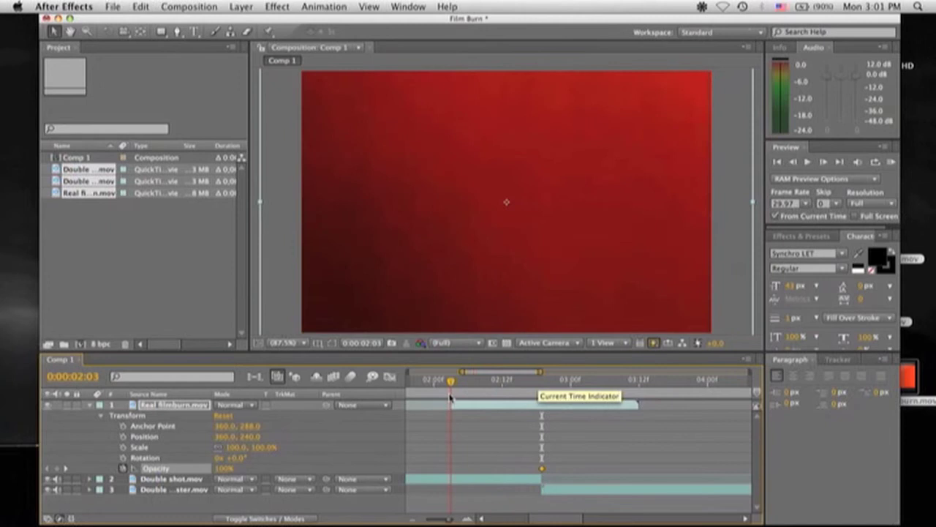
pyautogui.moveTo(223, 469)
pyautogui.mouseDown()
pyautogui.moveTo(146, 468)
pyautogui.moveTo(224, 468)
pyautogui.mouseUp()
pyautogui.click(226, 468)
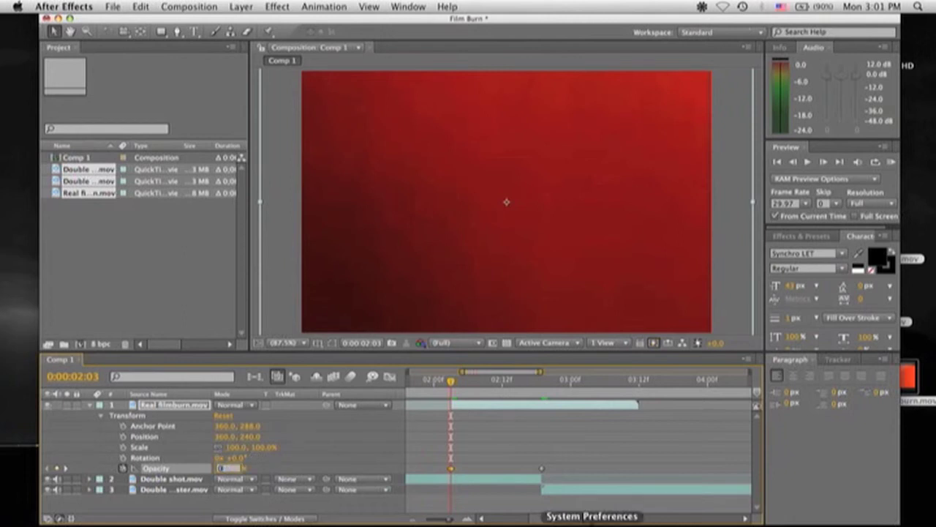
pyautogui.write('0')
pyautogui.press('Return')
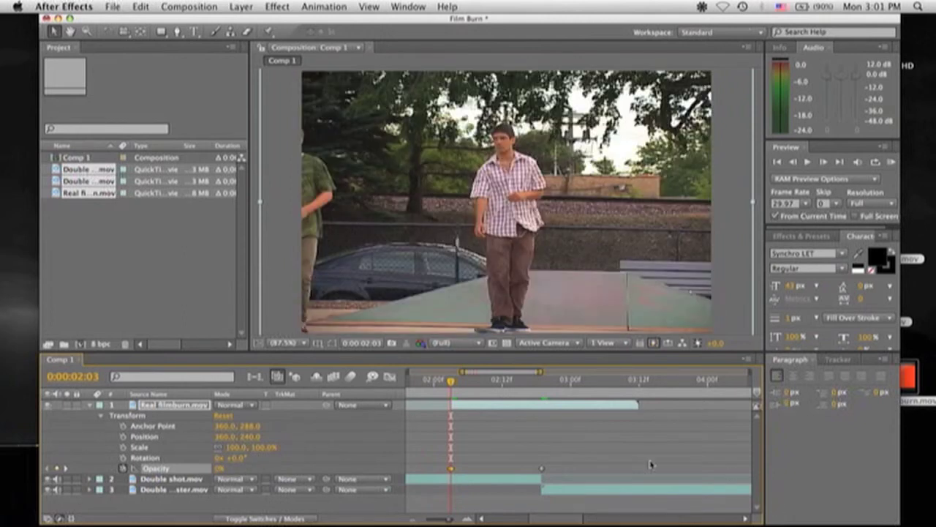
# - Add a 0% Opacity keyframe at 0:00:03:11 so the burn fades out
pyautogui.click(627, 379)
pyautogui.click(637, 380)
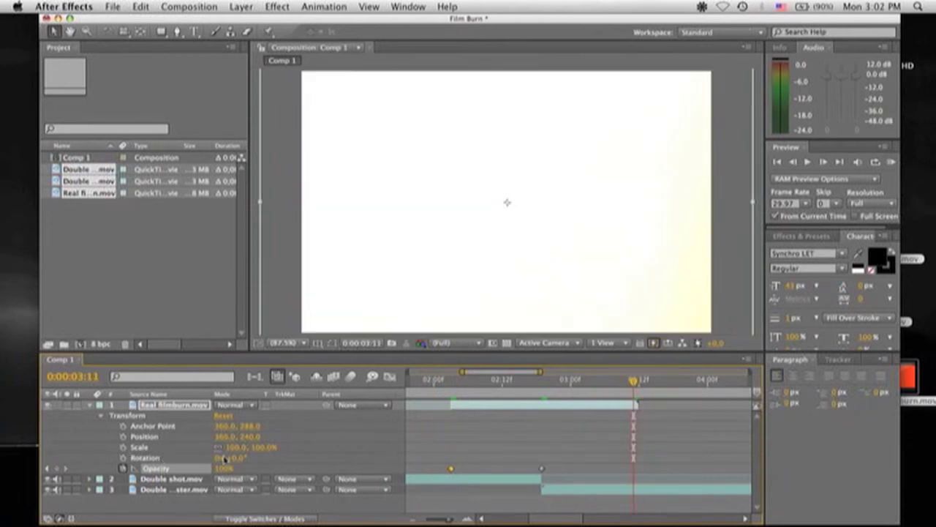
pyautogui.write('0')
pyautogui.press('Return')
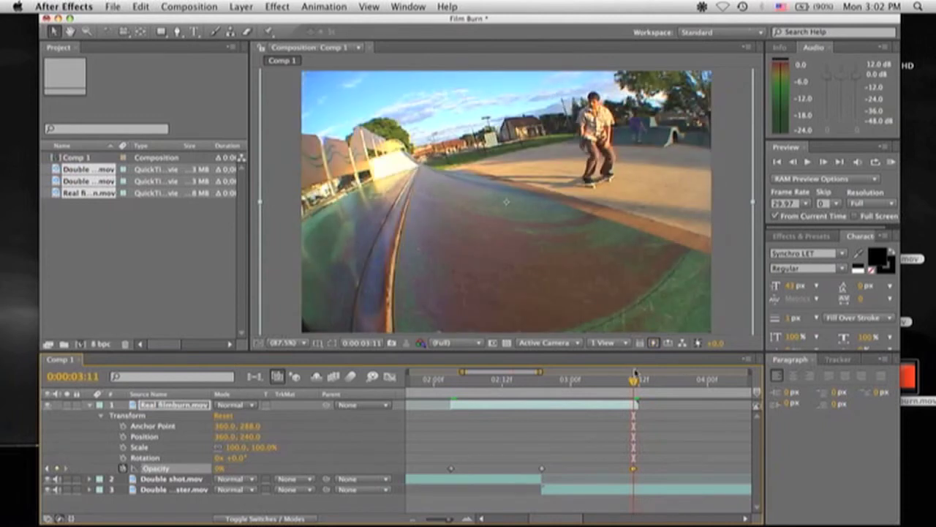
# - Preview the fade in and out from 0:00:02:01
pyautogui.moveTo(586, 382); pyautogui.dragTo(518, 380)
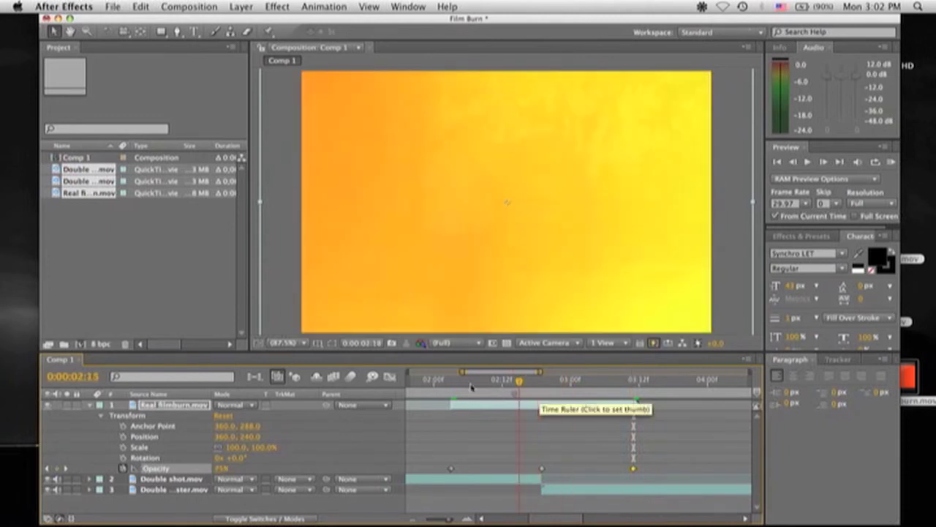
pyautogui.moveTo(461, 372); pyautogui.dragTo(422, 372)
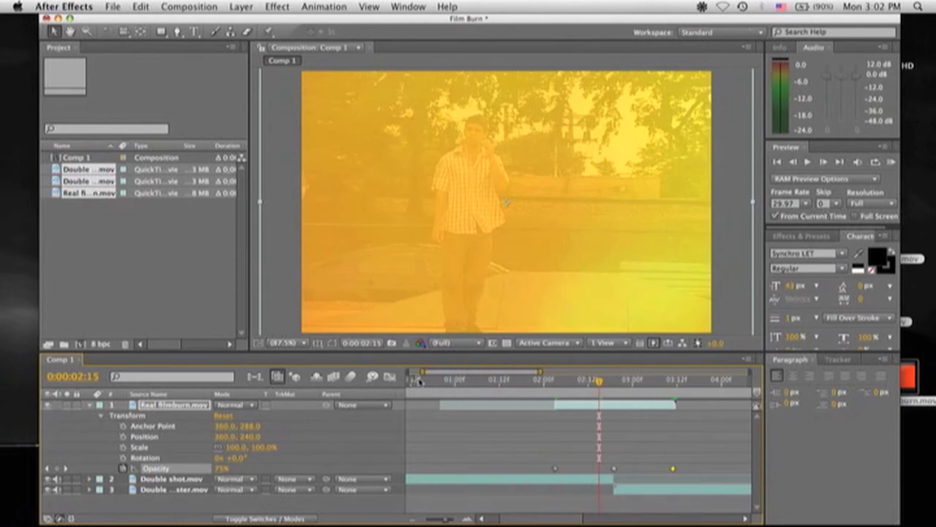
pyautogui.click(548, 380)
pyautogui.press('space')
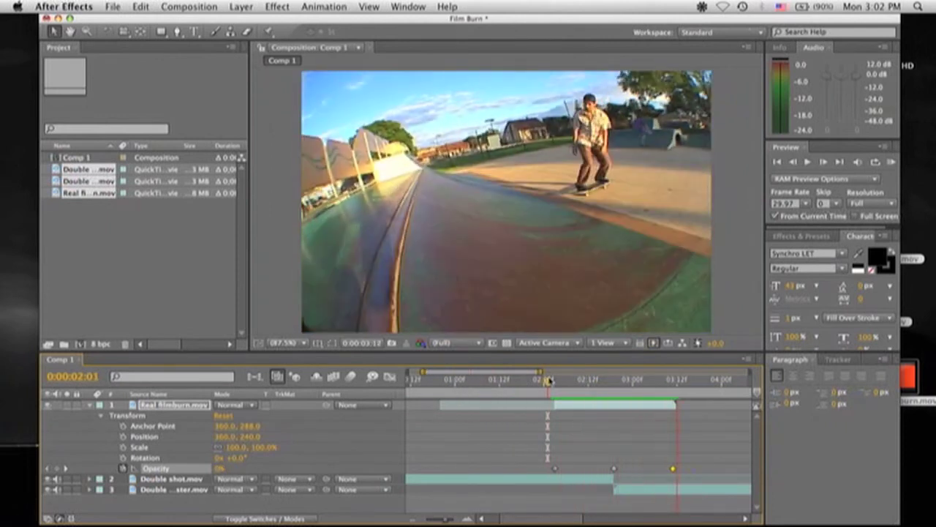
pyautogui.press('space')
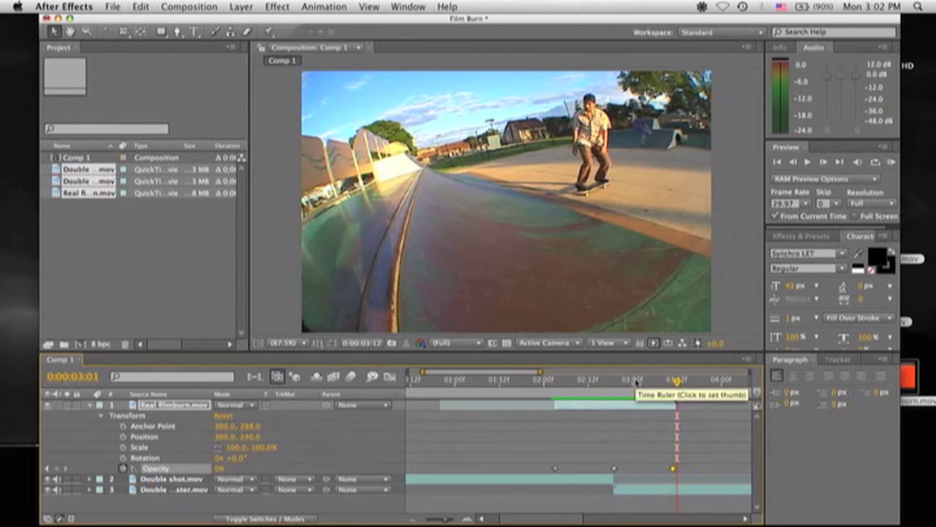
pyautogui.moveTo(639, 380); pyautogui.dragTo(614, 381)
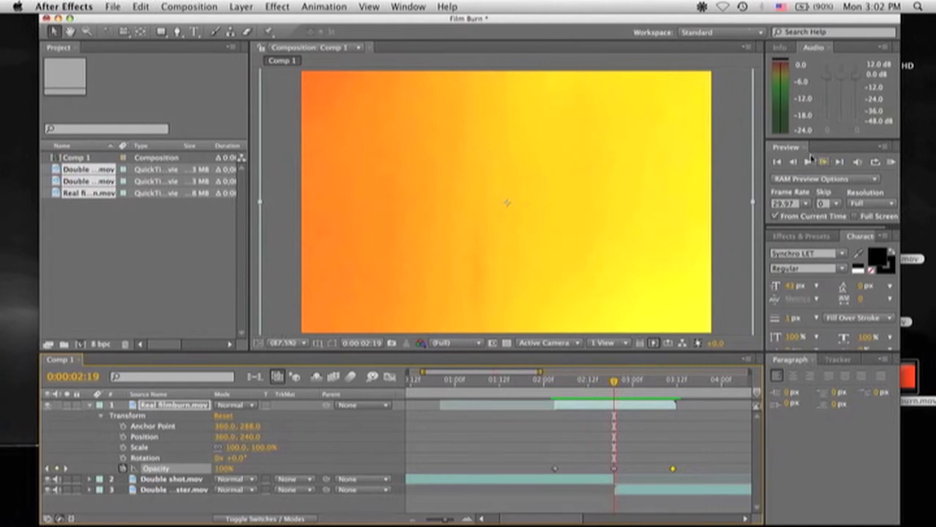
# - Four frames earlier, raise the burn's Opacity to 100% for a flicker
pyautogui.click(797, 162)
pyautogui.click(797, 162)
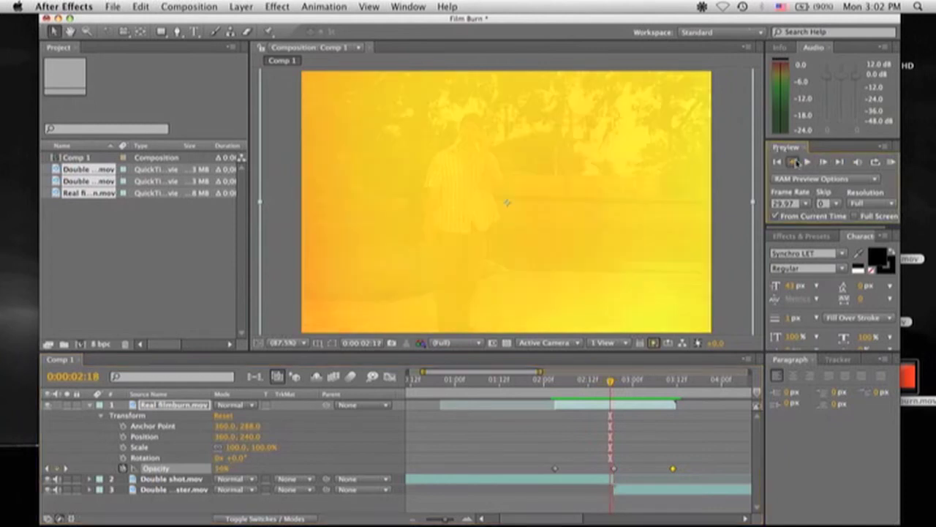
pyautogui.click(797, 162)
pyautogui.click(797, 162)
pyautogui.click(797, 162)
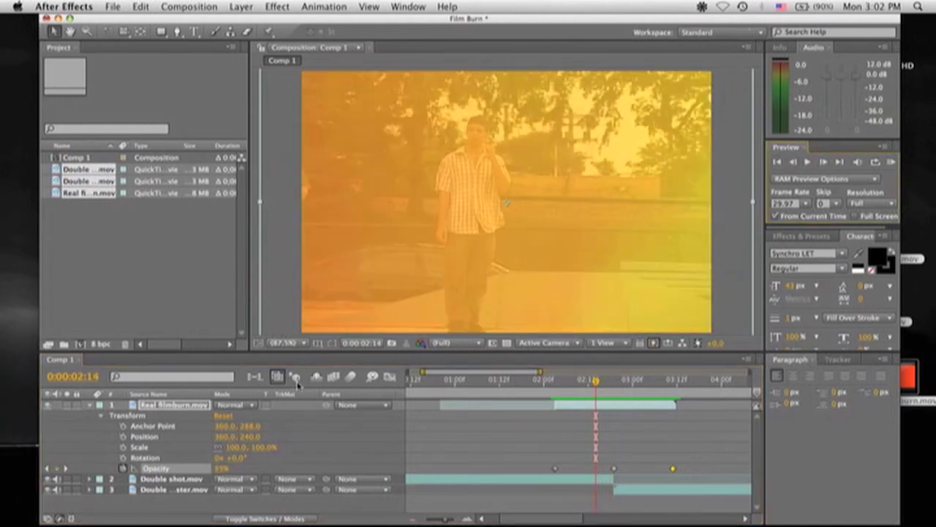
pyautogui.moveTo(220, 470); pyautogui.dragTo(233, 472)
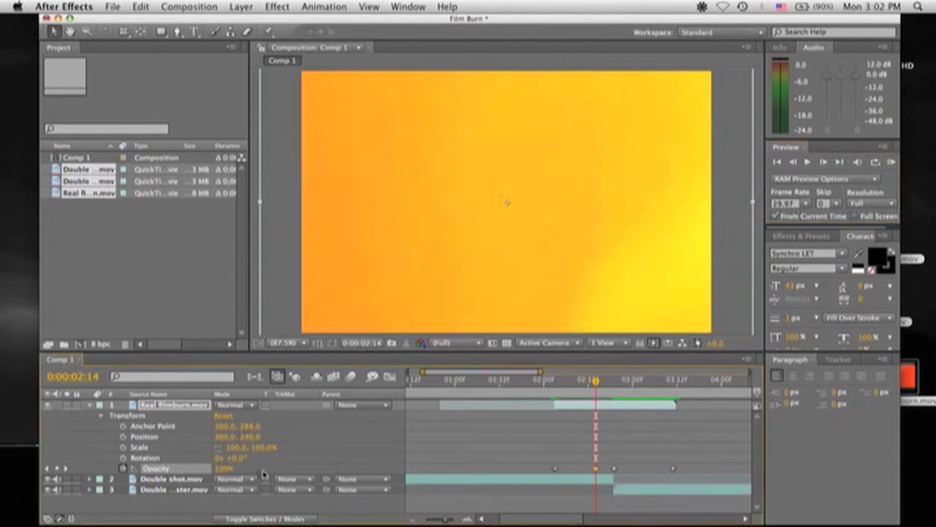
# - At 0:00:03:00, raise Opacity to 100% for a second flicker
pyautogui.moveTo(599, 381); pyautogui.dragTo(616, 383)
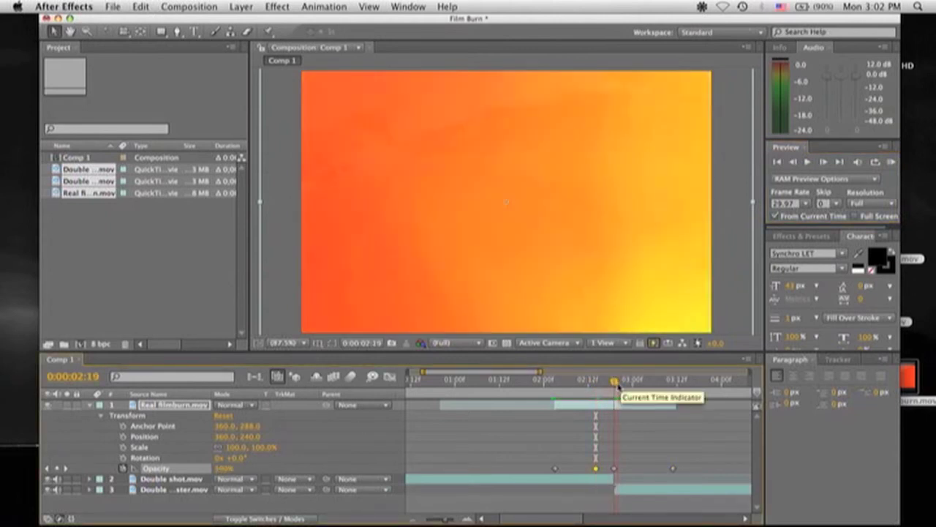
pyautogui.click(824, 162)
pyautogui.click(824, 162)
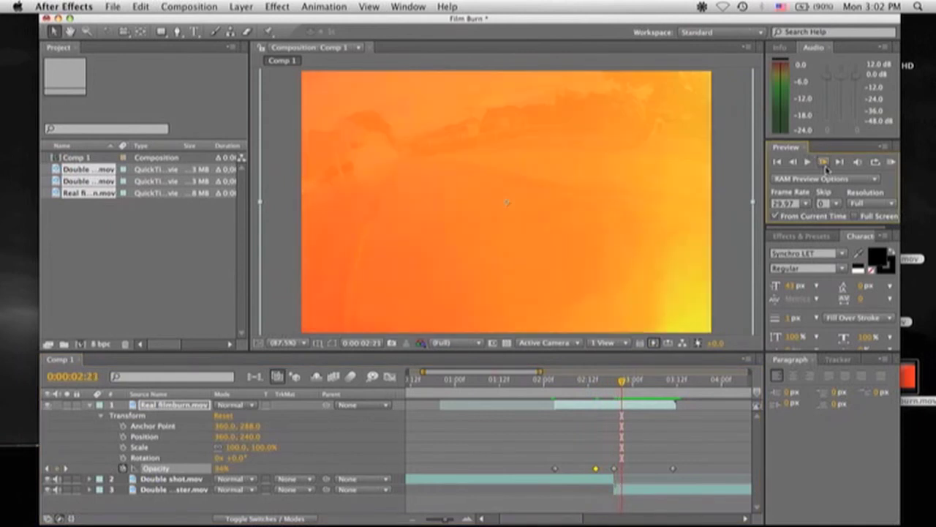
pyautogui.click(824, 162)
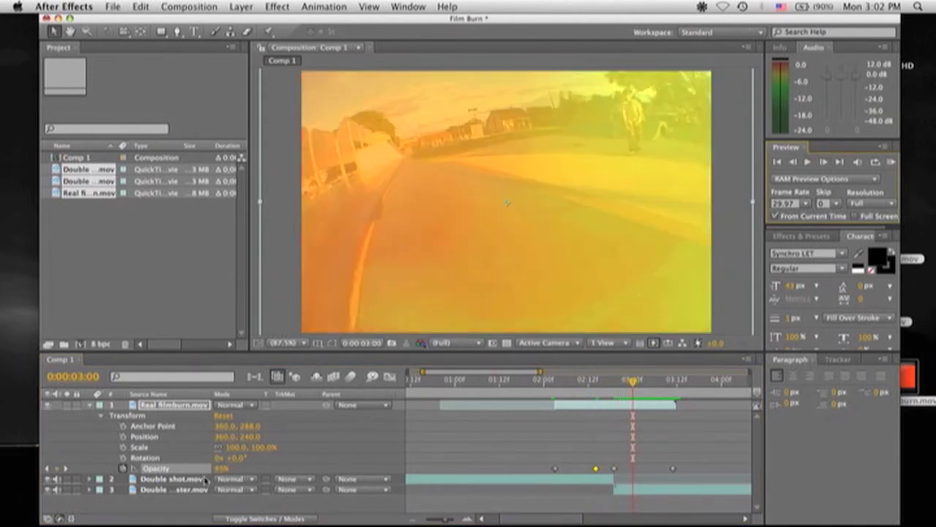
pyautogui.moveTo(221, 468); pyautogui.dragTo(237, 468)
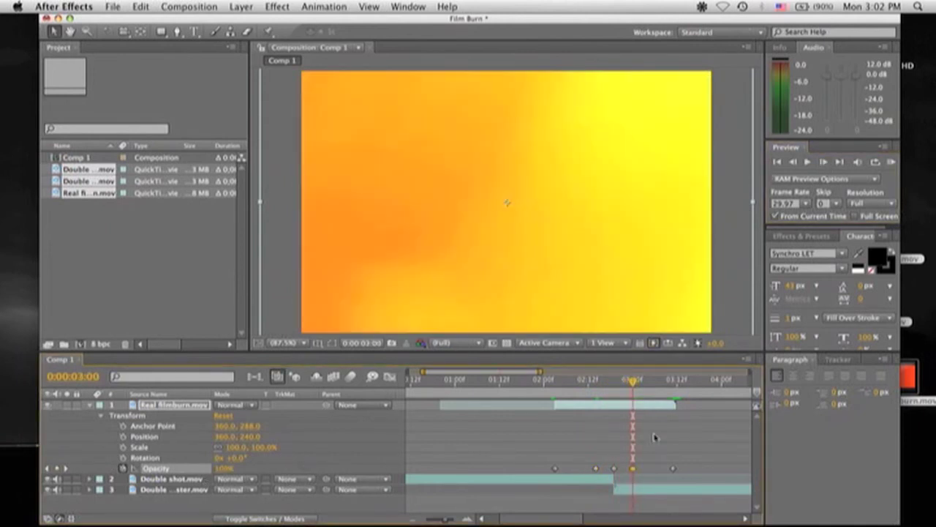
# - Widen the timeline to all ten seconds and preview from 0:00:01:08
pyautogui.moveTo(540, 371); pyautogui.dragTo(680, 366)
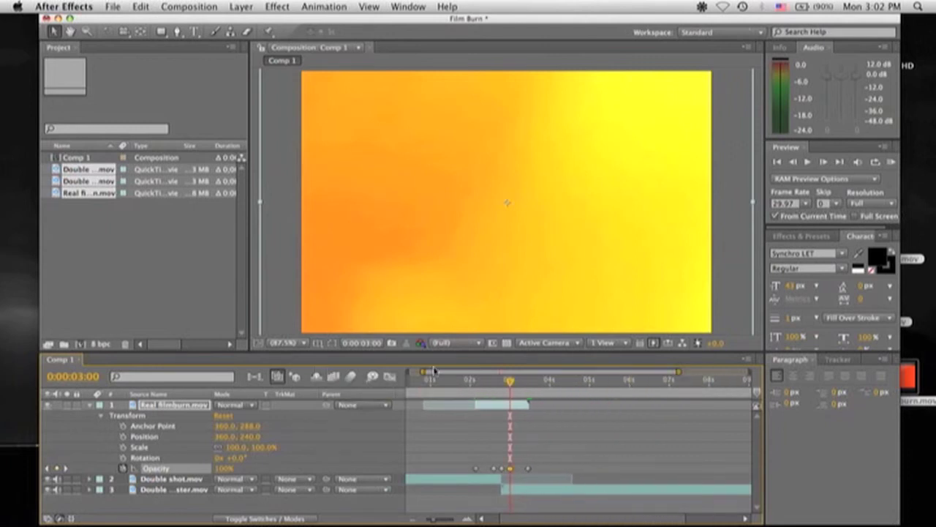
pyautogui.moveTo(425, 372); pyautogui.dragTo(398, 382)
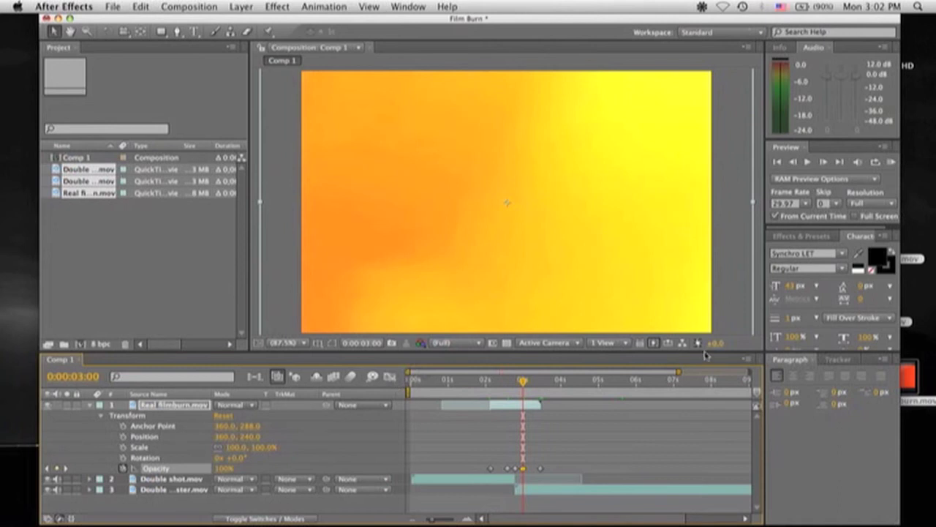
pyautogui.moveTo(679, 372); pyautogui.dragTo(751, 375)
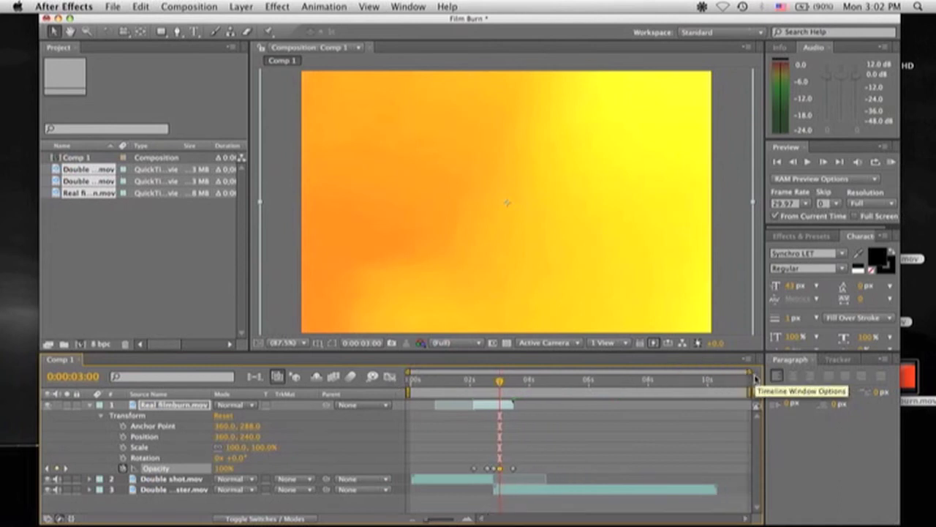
pyautogui.click(451, 382)
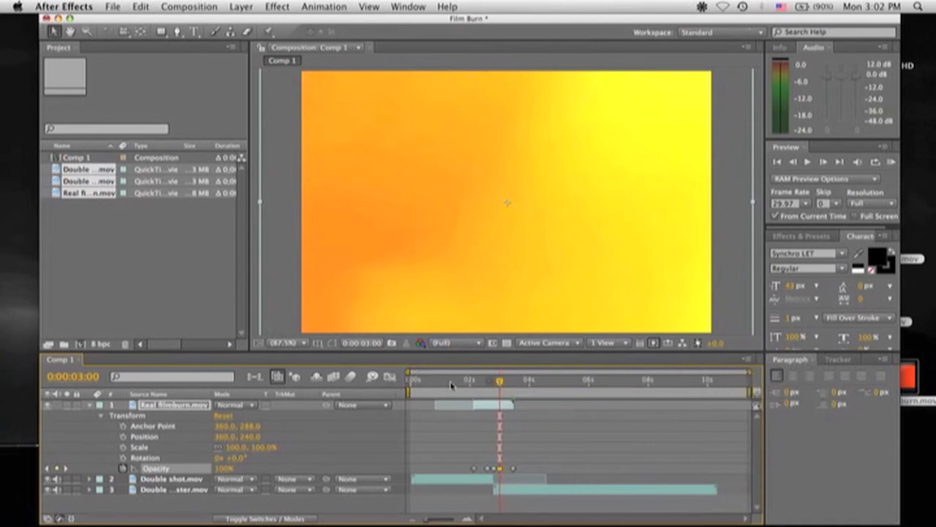
pyautogui.press('space')
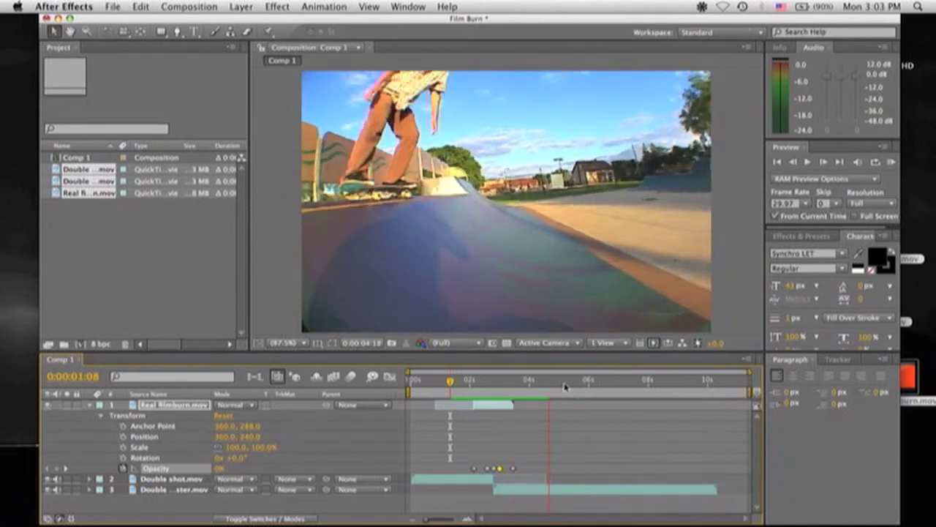
# - Replay the preview from 0:00:01:18
pyautogui.moveTo(527, 380); pyautogui.dragTo(443, 386)
pyautogui.press('space')
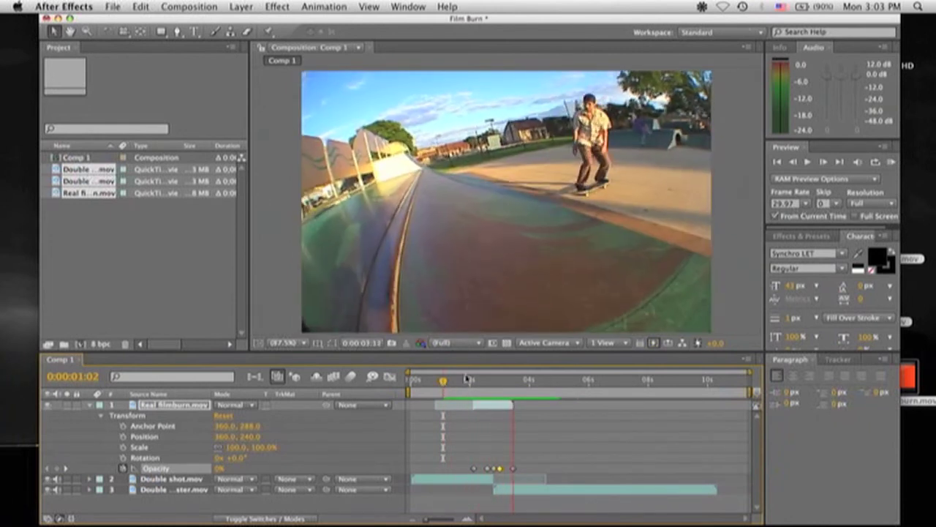
pyautogui.press('space')
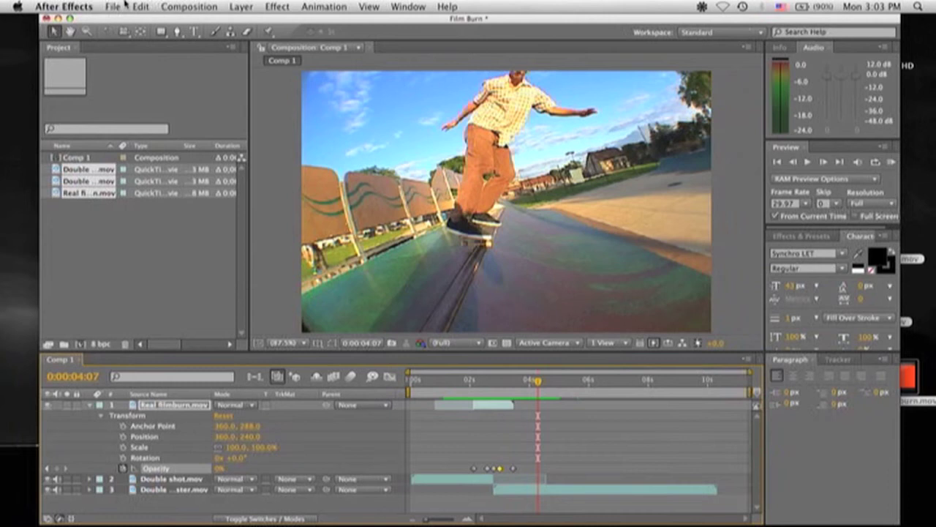
# - Run a RAM preview of Comp 1 to check the film-burn transition
pyautogui.click(234, 5)
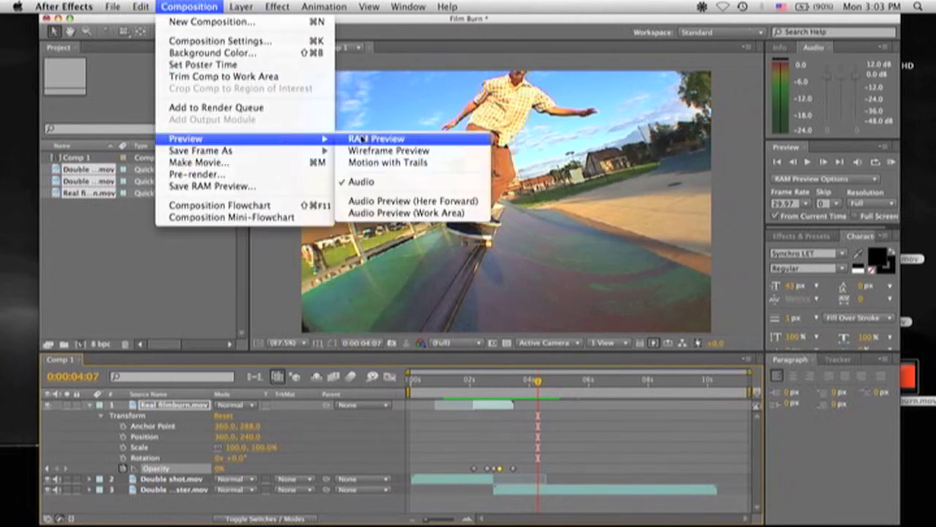
pyautogui.click(367, 139)
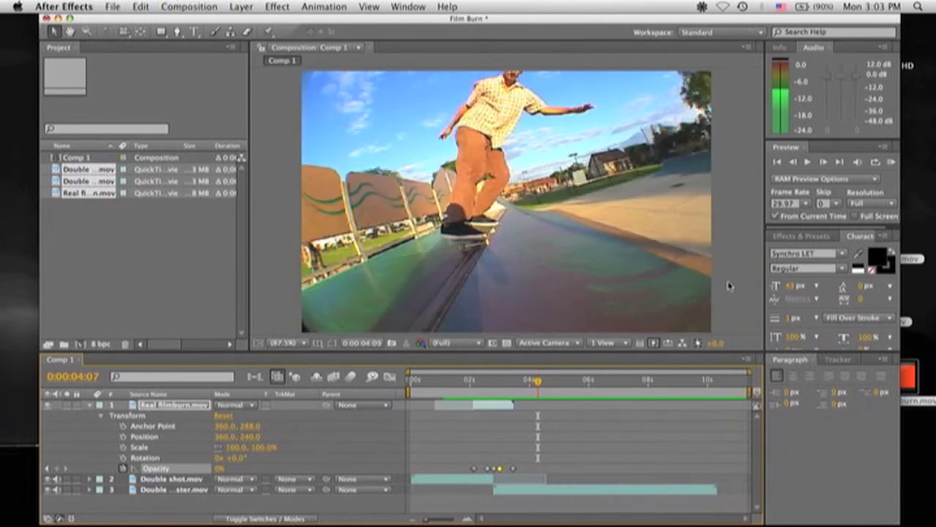
pyautogui.click(719, 399)
# - Confirm in the Go to Time dialog that the footage ends at 0:00:10:07
pyautogui.moveTo(719, 399)
pyautogui.mouseDown()
pyautogui.moveTo(748, 397)
pyautogui.moveTo(695, 395)
pyautogui.moveTo(717, 399)
pyautogui.mouseUp()
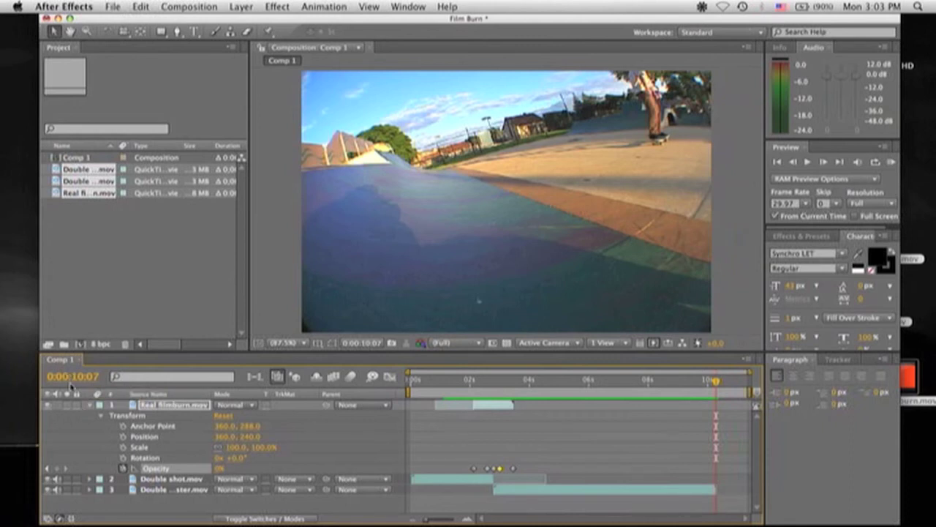
pyautogui.click(71, 379)
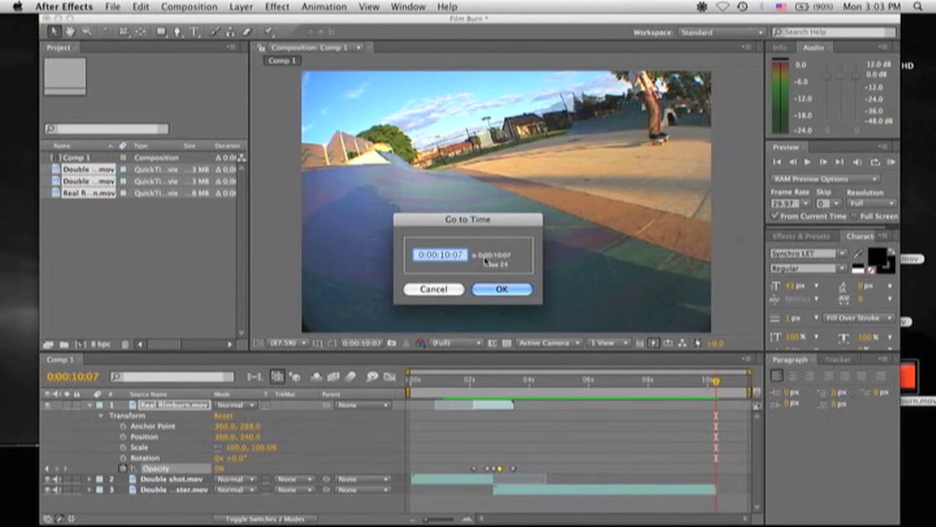
pyautogui.press('Return')
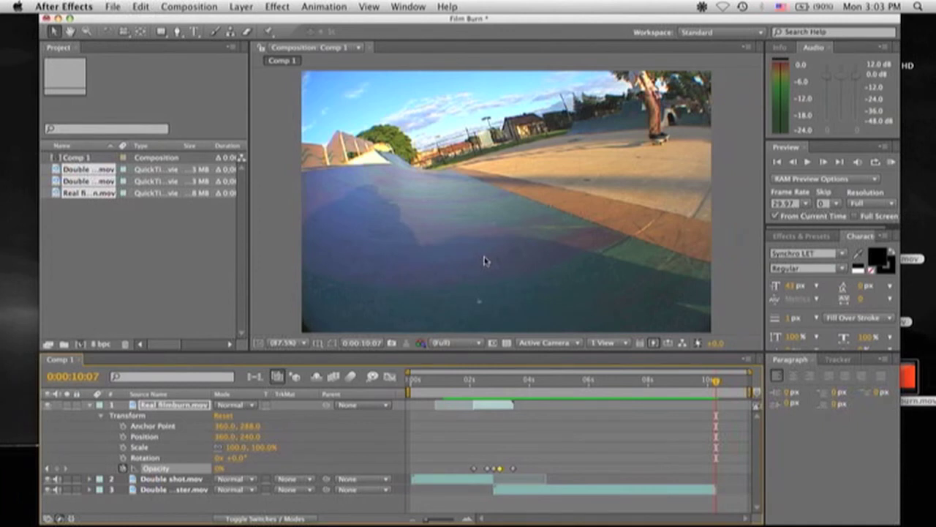
pyautogui.click(188, 7)
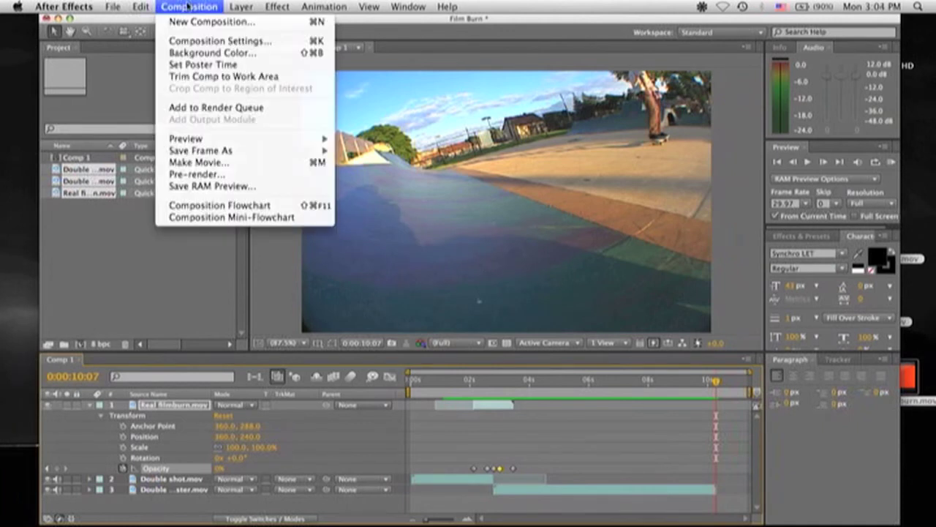
# - In Composition Settings, set Duration to 0:00:10:07 and rename the composition Film burn
pyautogui.click(220, 40)
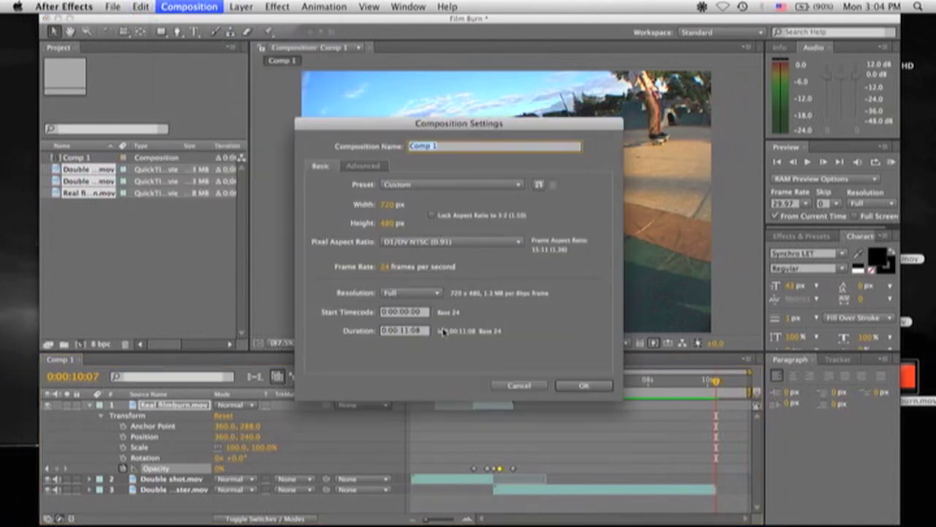
pyautogui.click(405, 330)
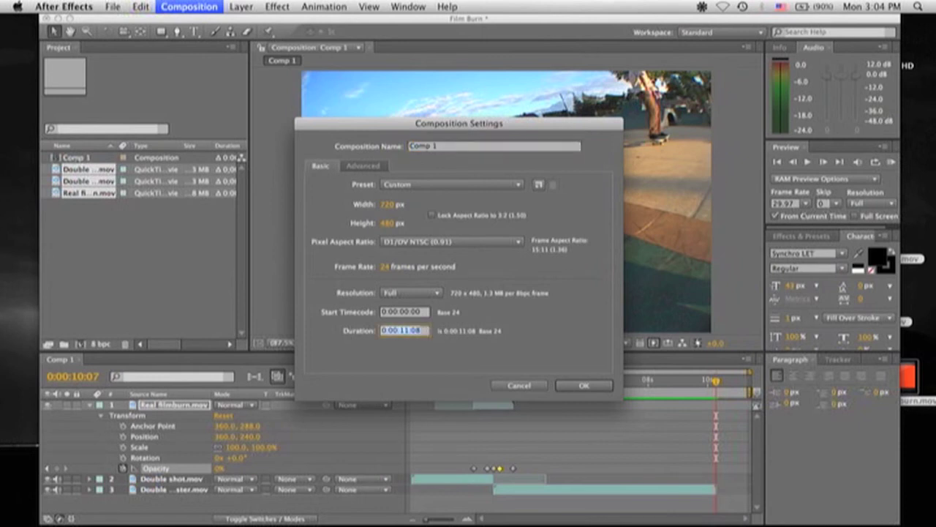
pyautogui.write('0:00:10:07')
pyautogui.press('Tab')
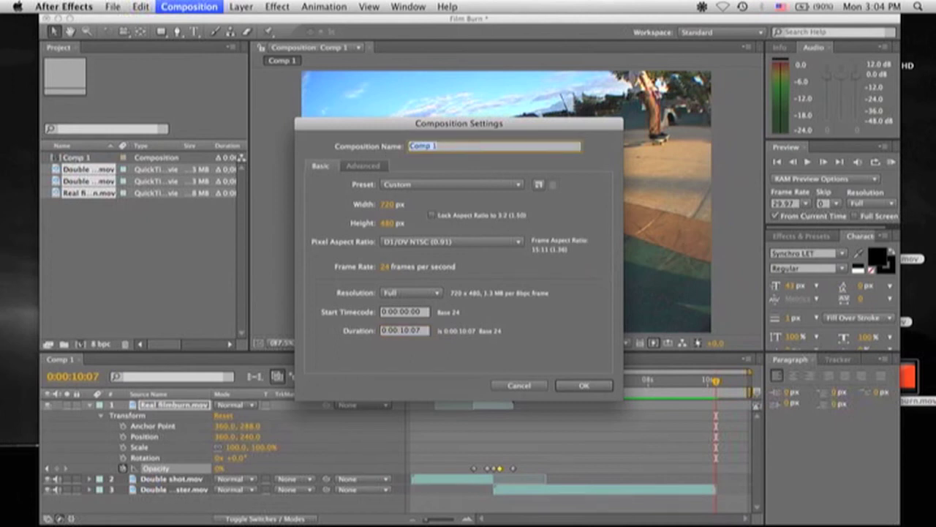
pyautogui.write('fi')
pyautogui.click(585, 385)
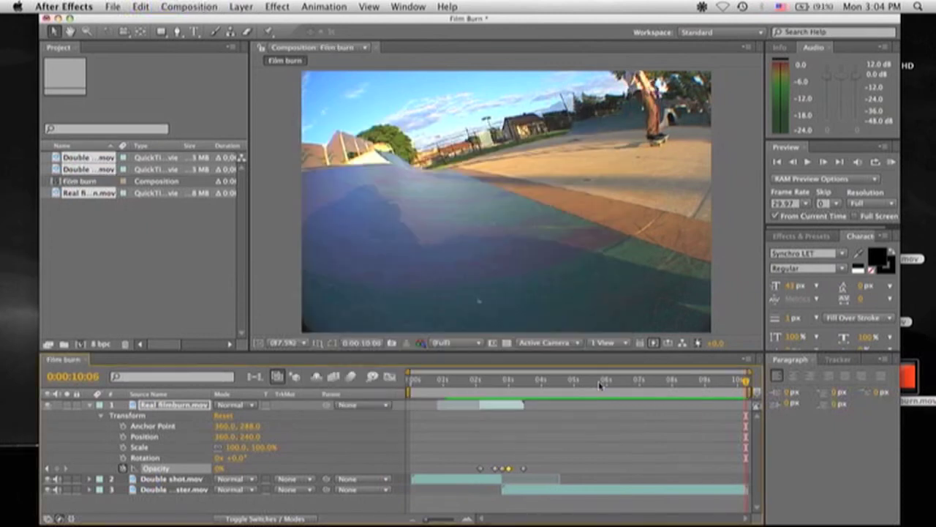
# - Return the current time to 0:00:00:00 and add Film burn to the render queue
pyautogui.click(586, 385)
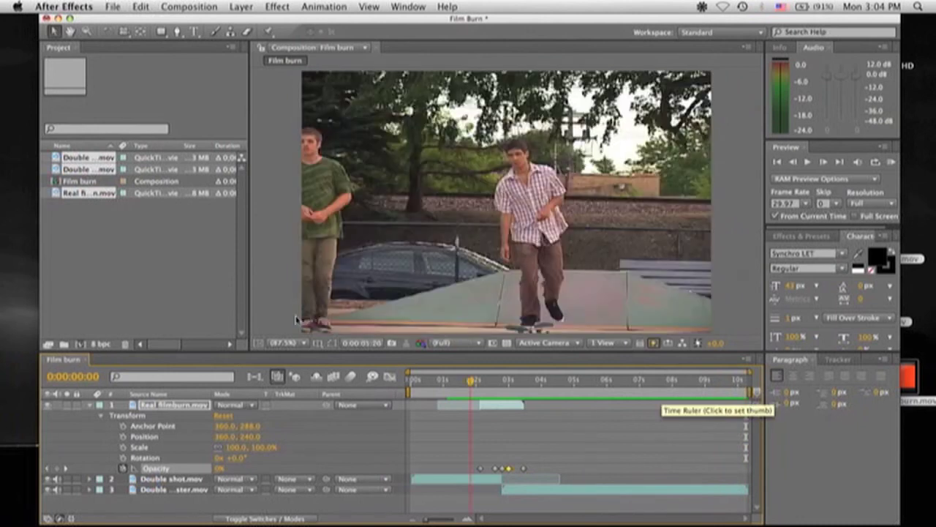
pyautogui.click(411, 381)
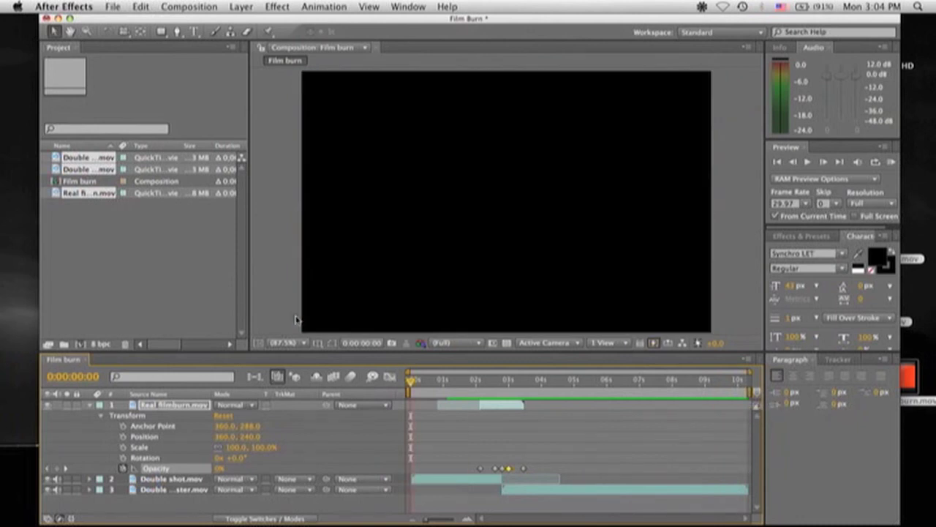
pyautogui.click(207, 5)
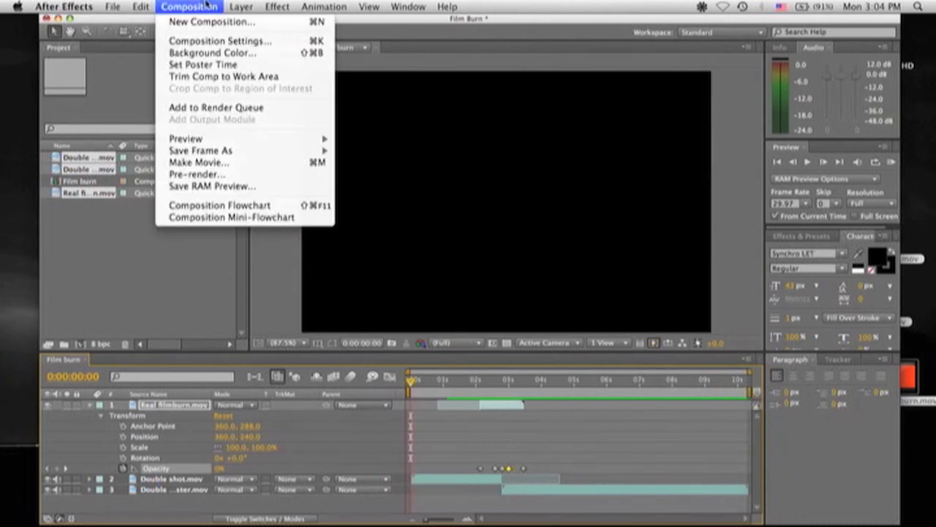
pyautogui.click(258, 110)
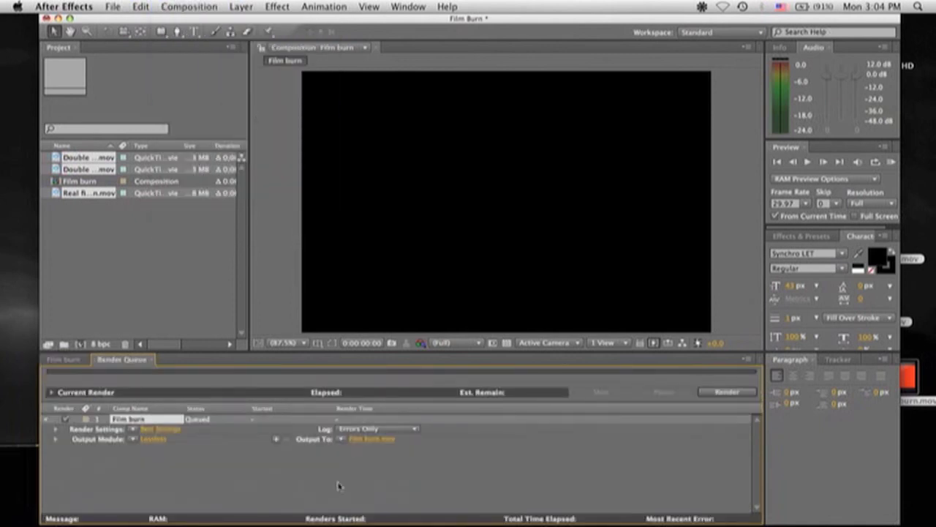
# - Turn on Audio Output in the Lossless output module settings
pyautogui.click(157, 439)
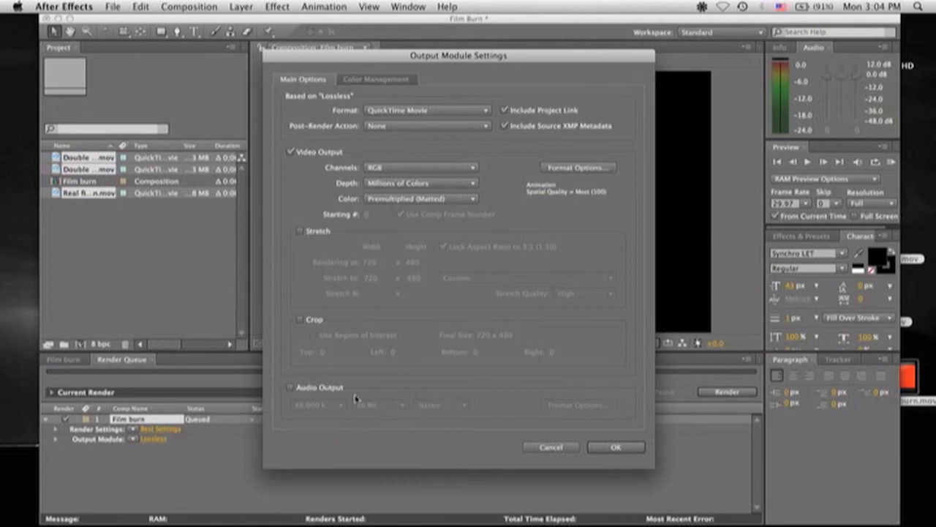
pyautogui.click(290, 388)
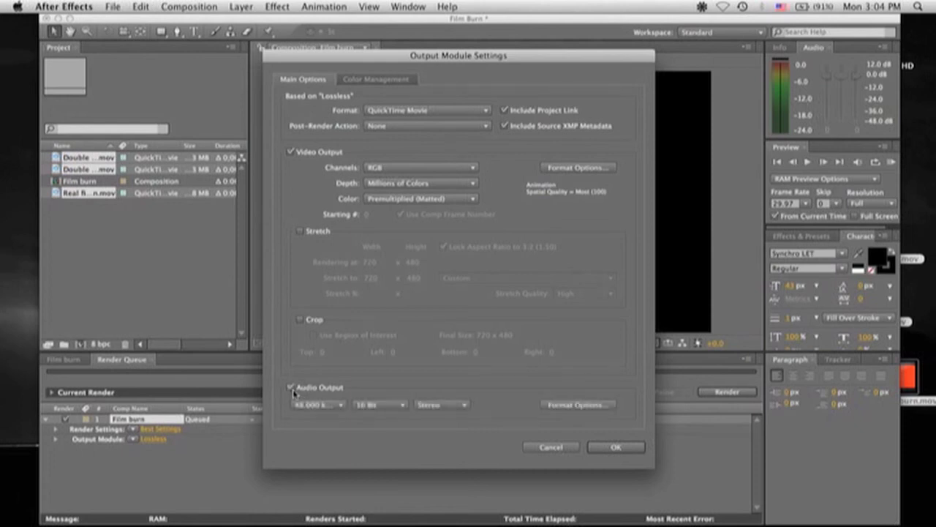
pyautogui.click(625, 445)
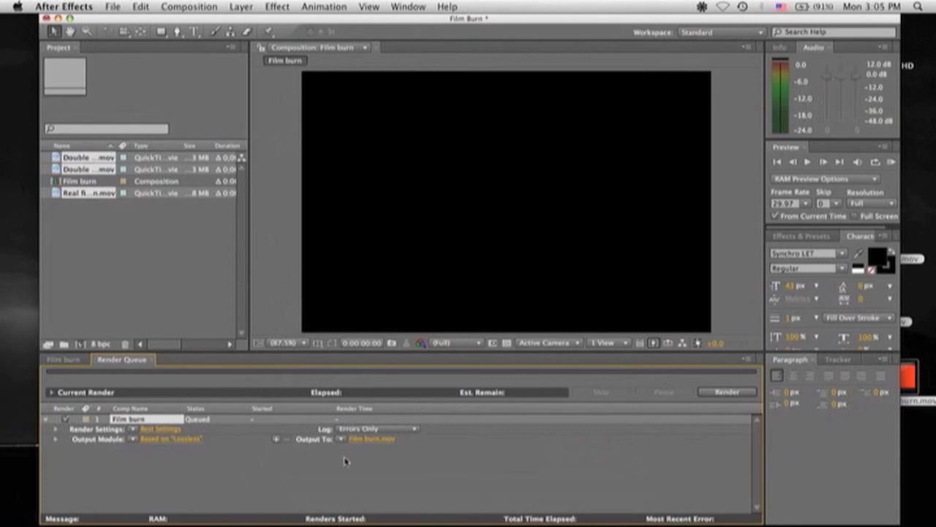
# - Save the output as Film burn.mov on the Desktop, then render the composition
pyautogui.click(369, 439)
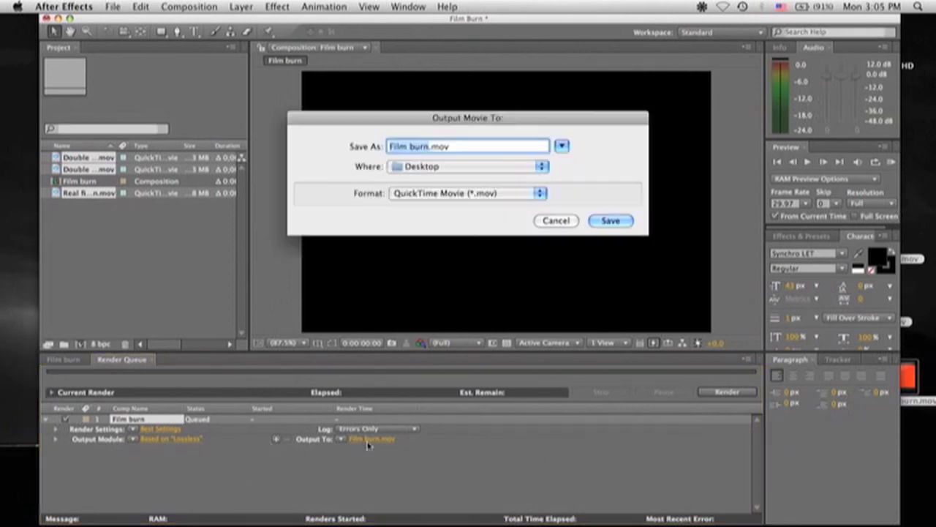
pyautogui.click(470, 166)
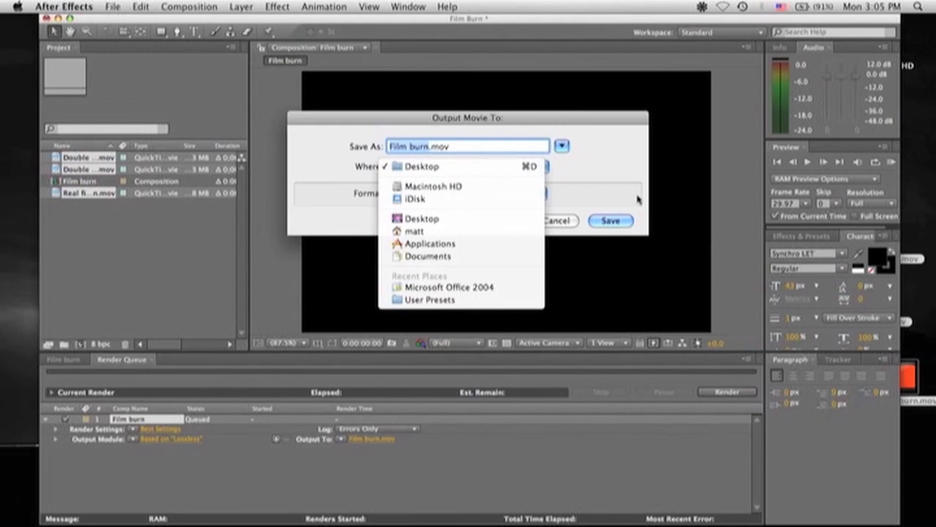
pyautogui.click(618, 180)
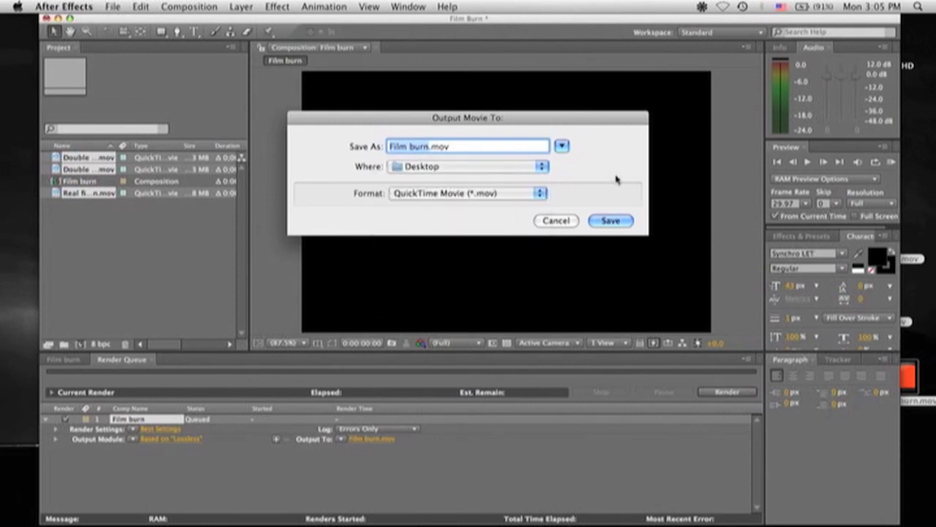
pyautogui.press('Return')
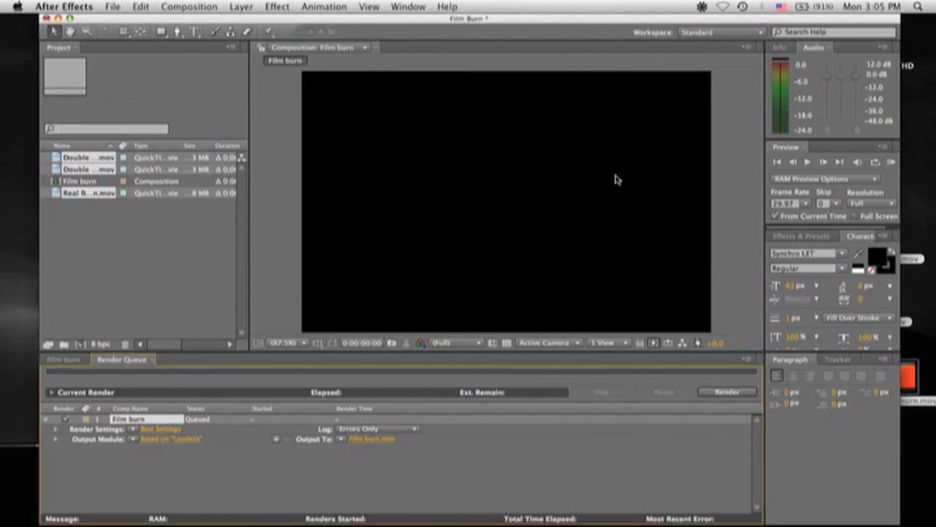
pyautogui.click(718, 395)
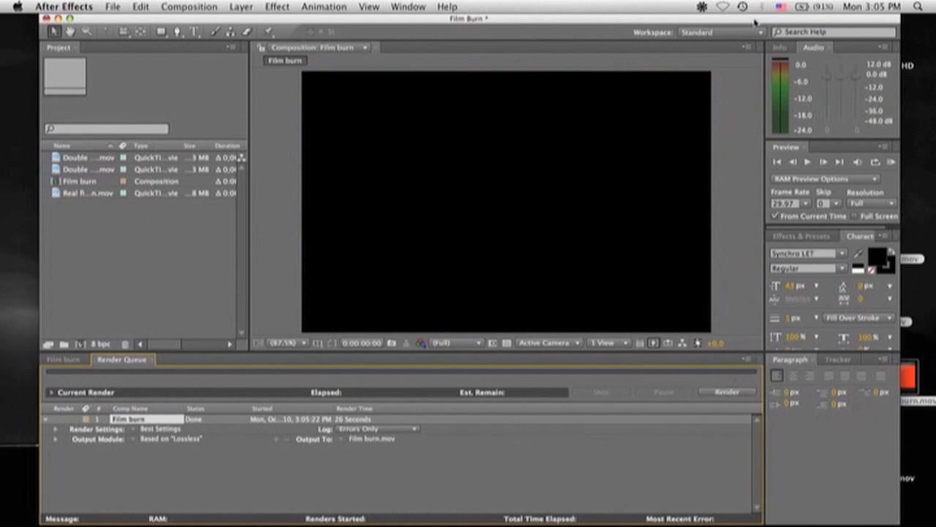
pyautogui.moveTo(755, 20); pyautogui.dragTo(672, 15)
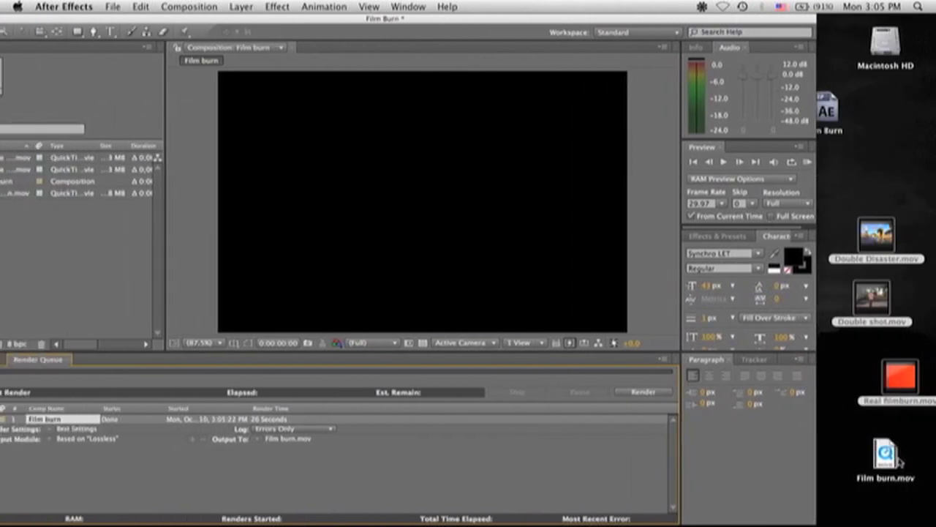
pyautogui.moveTo(885, 455); pyautogui.dragTo(880, 438)
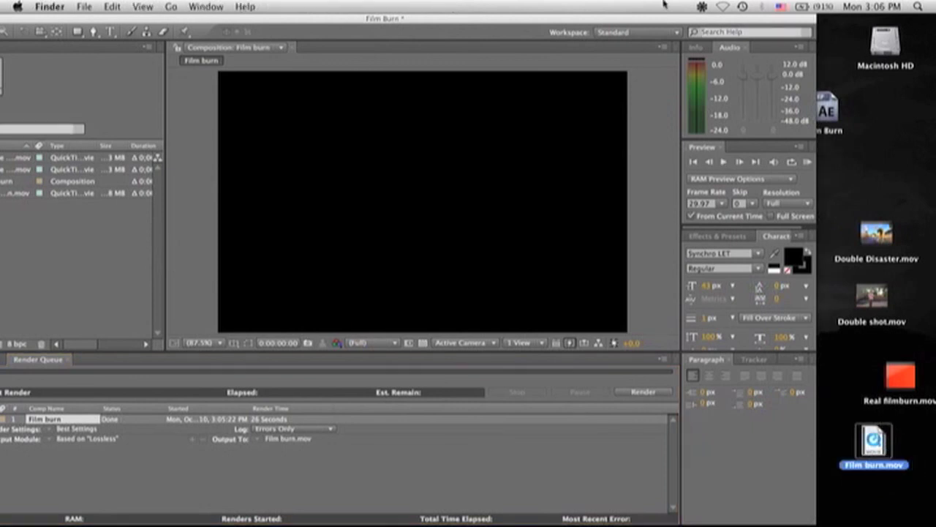
pyautogui.moveTo(668, 17); pyautogui.dragTo(758, 17)
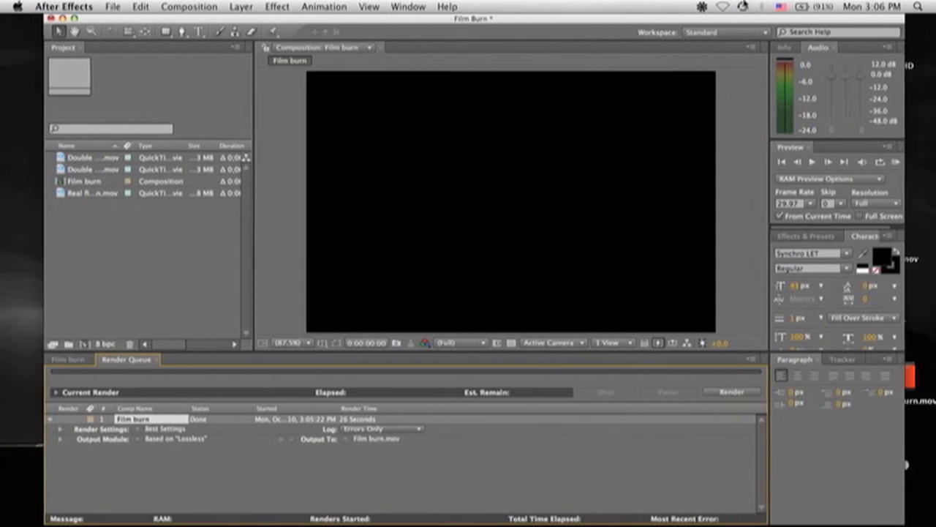